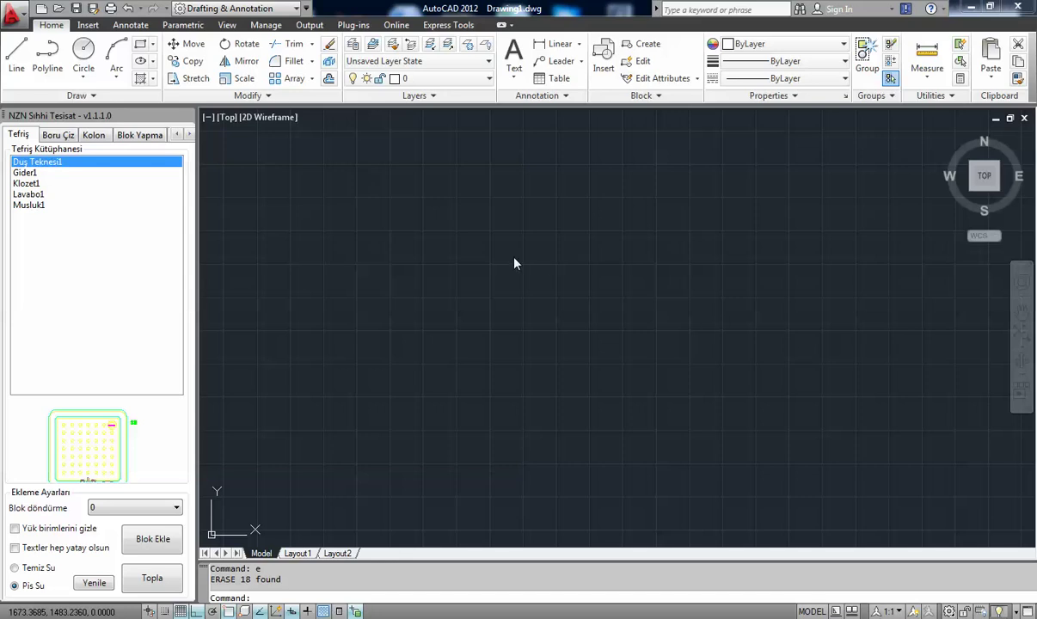
Step: Scroll the NZN palette tabs to bring the Ayarlar settings tab into view
left_click(189, 135)
Step: On the Ayarlar page, choose Deneme as the symbol folder and Standart as the Excel file
left_click(138, 133)
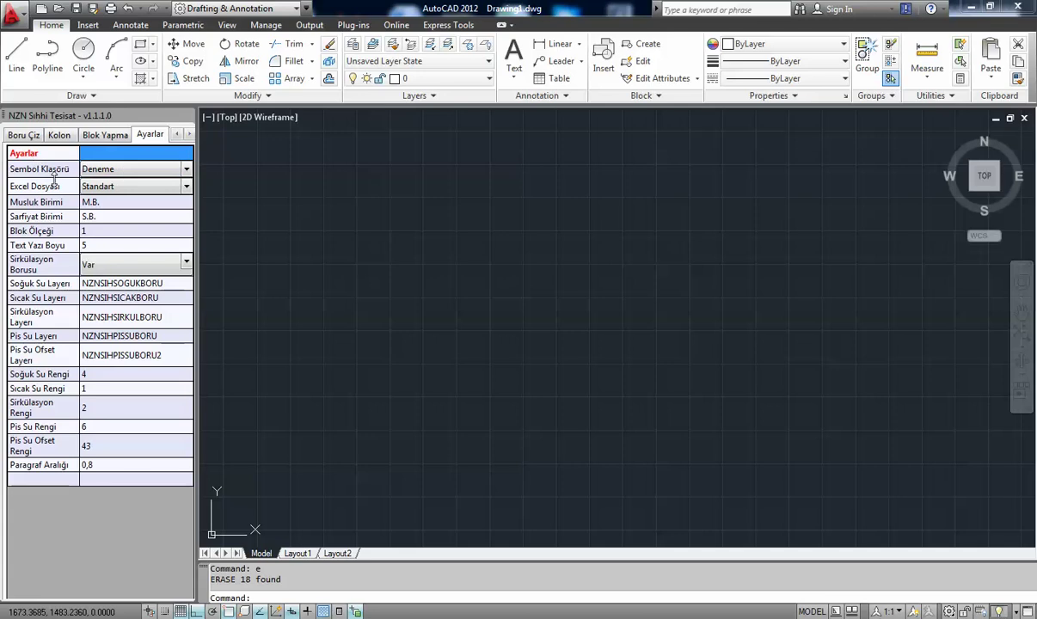
left_click(130, 172)
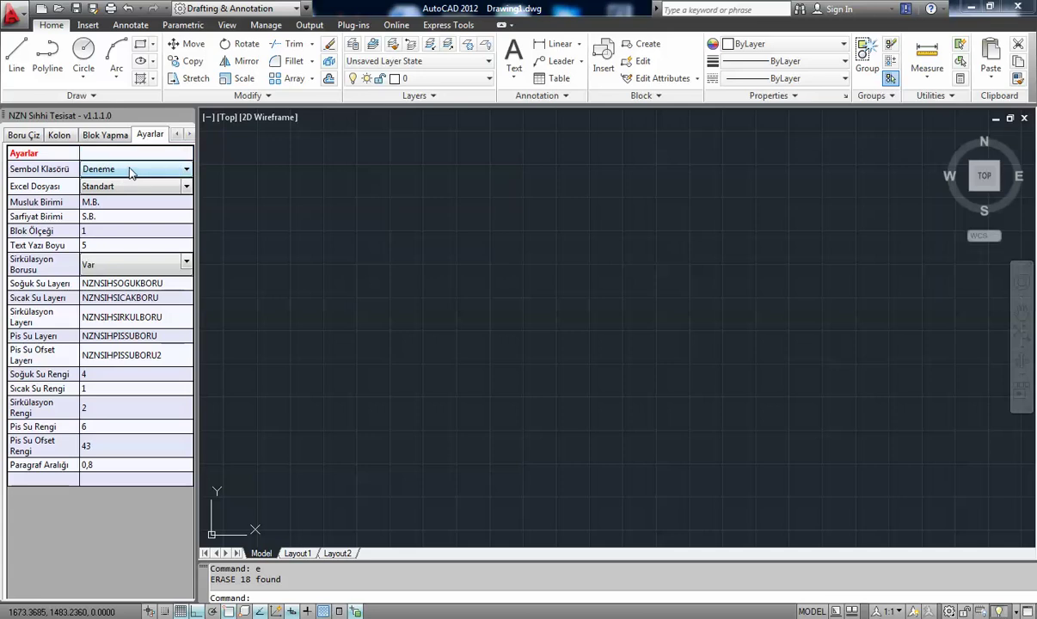
left_click(174, 172)
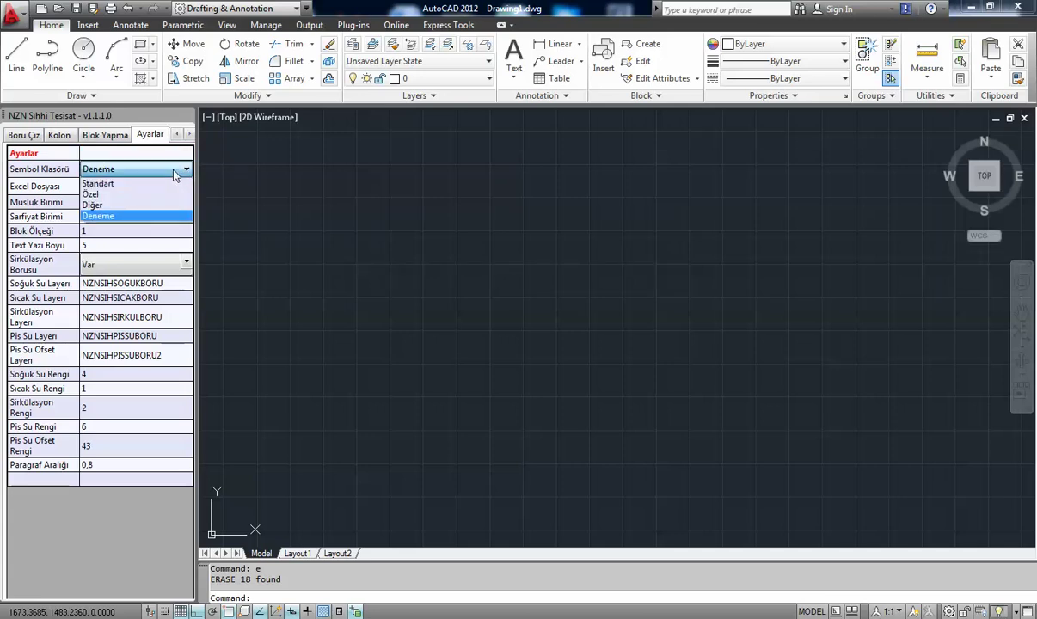
left_click(116, 218)
left_click(125, 154)
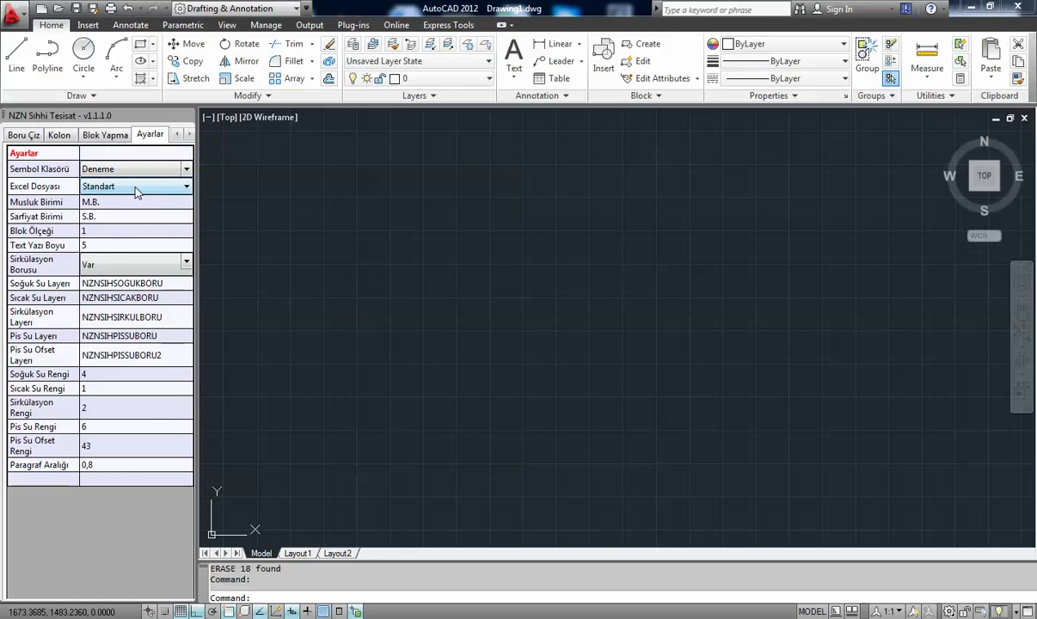
left_click(135, 190)
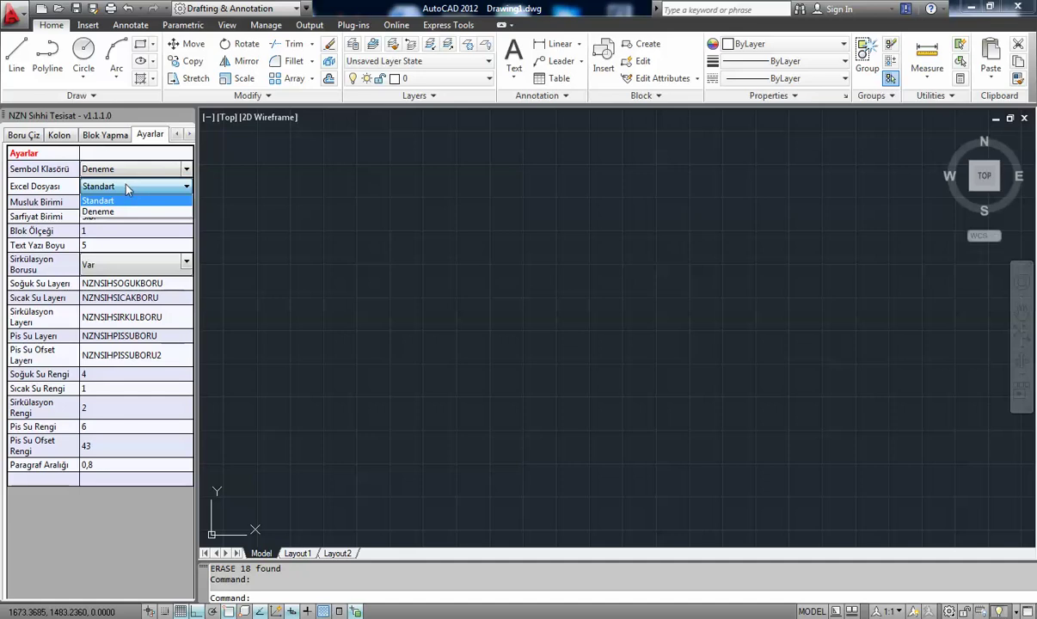
left_click(111, 203)
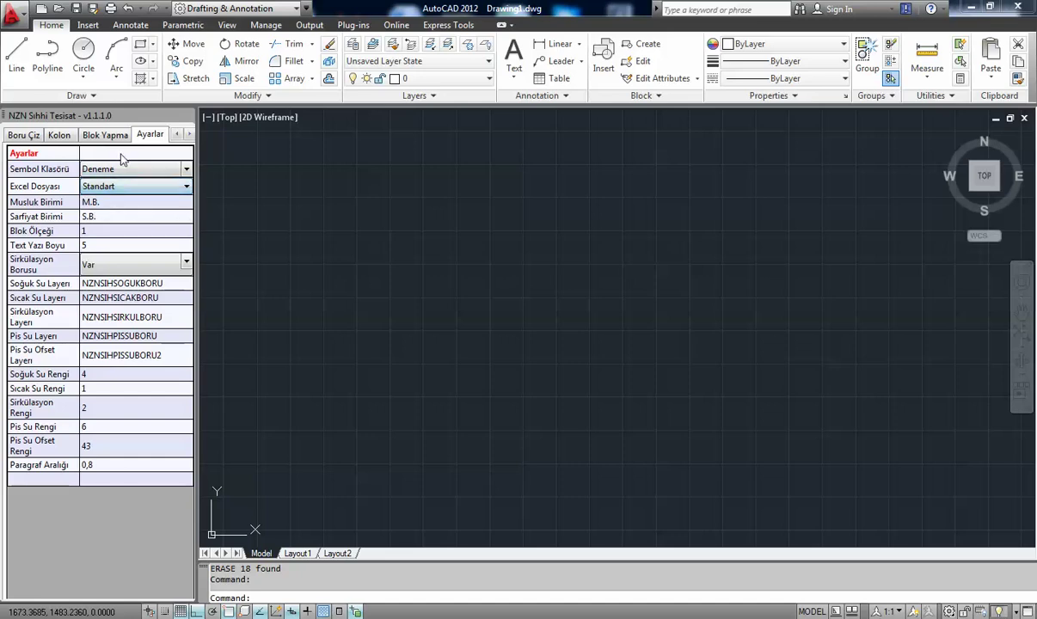
left_click(117, 151)
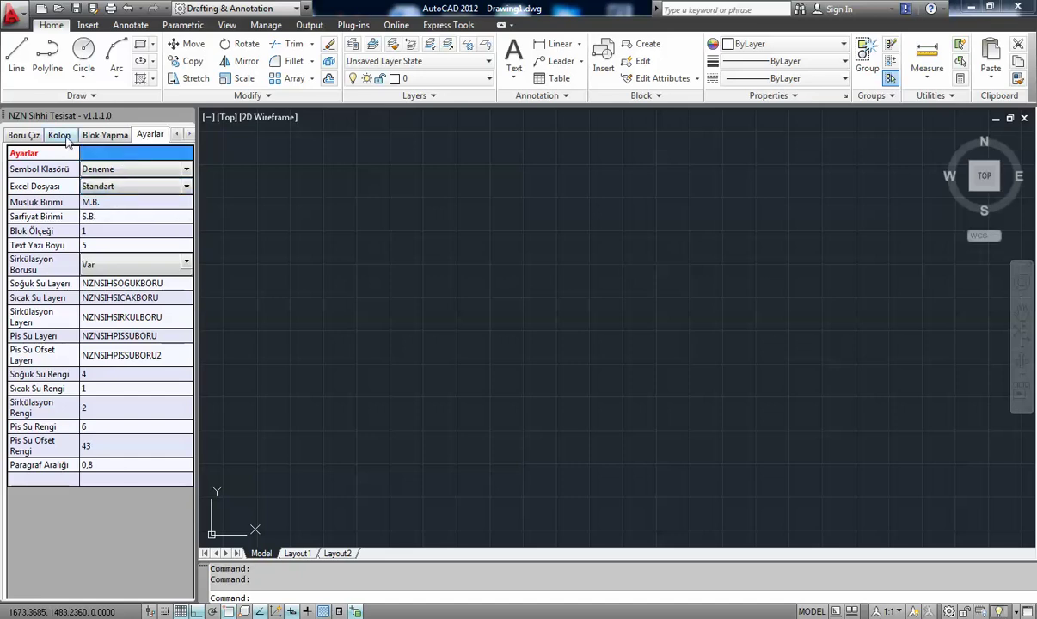
left_click(176, 134)
Step: Preview the Gider1, Klozet1, Lavabo1 and Musluk1 blocks, then select Duş Teknesi1
left_click(19, 136)
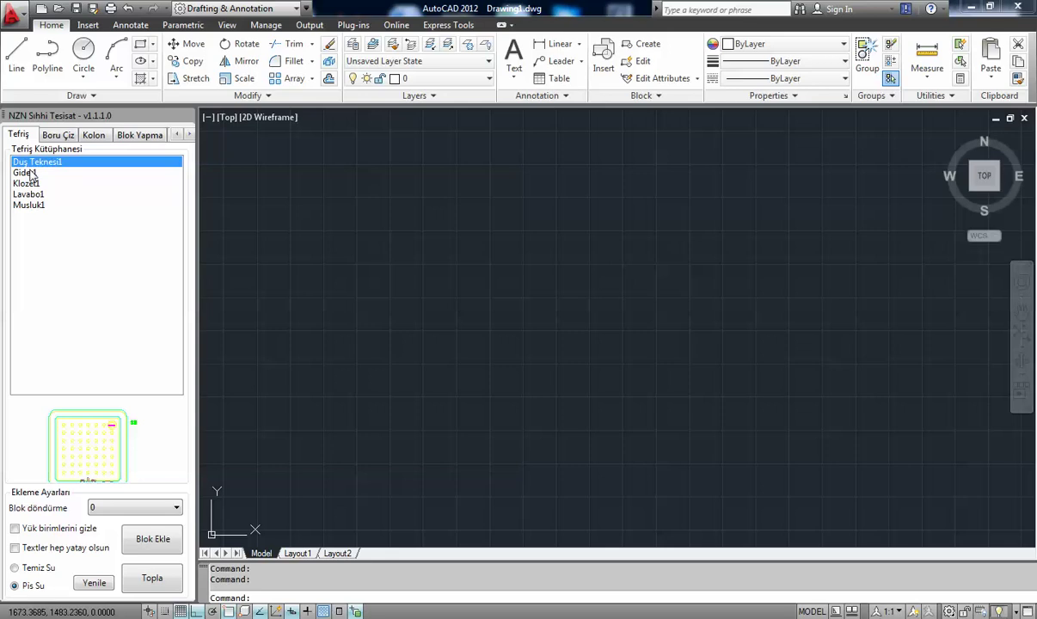
left_click(32, 175)
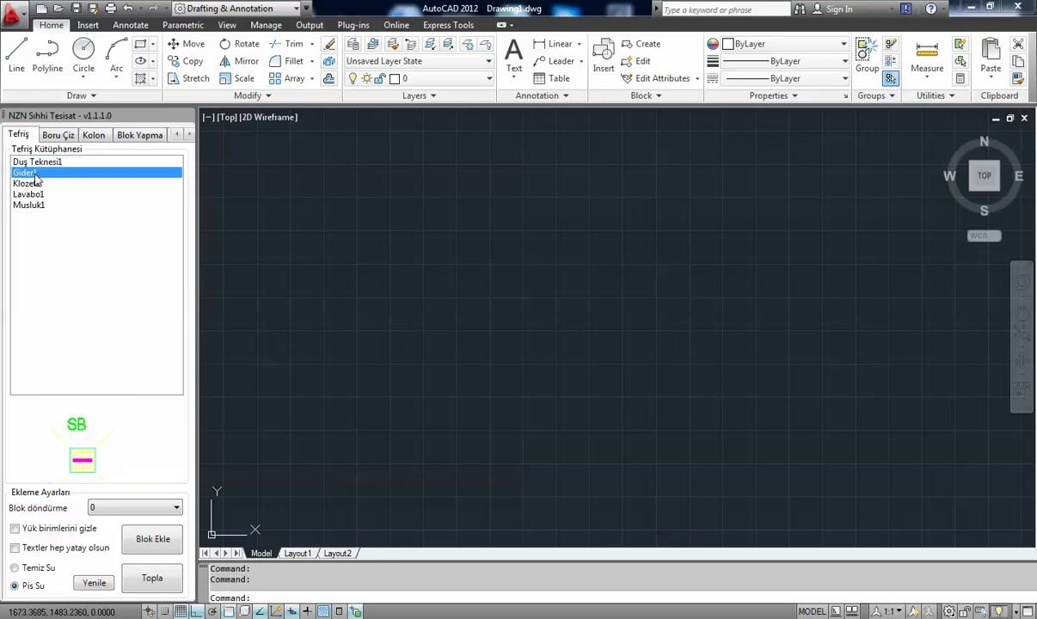
left_click(36, 184)
left_click(37, 195)
left_click(37, 206)
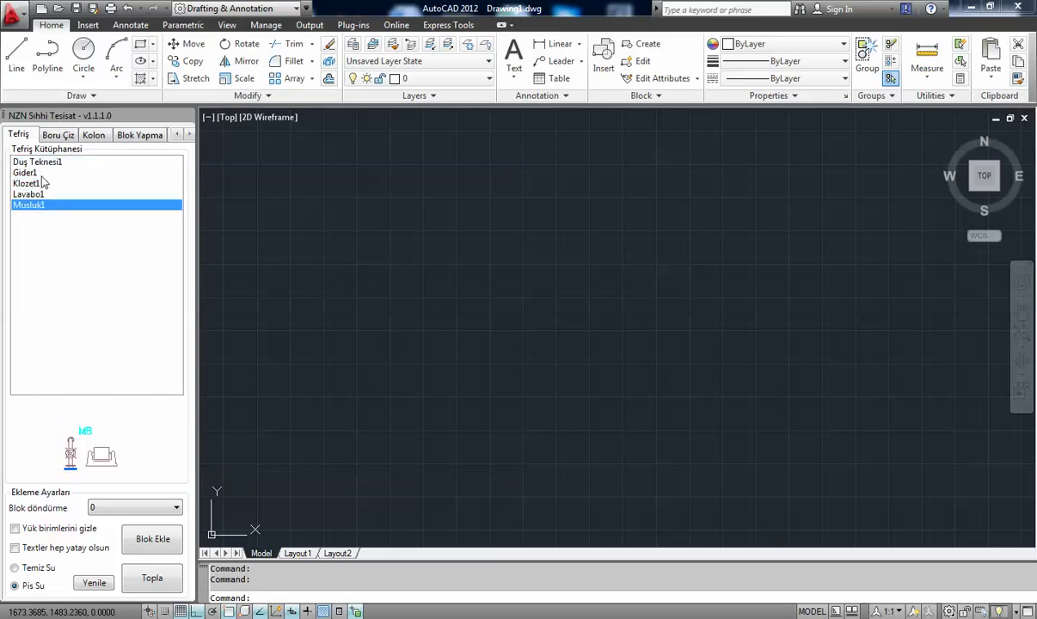
left_click(34, 173)
left_click(34, 184)
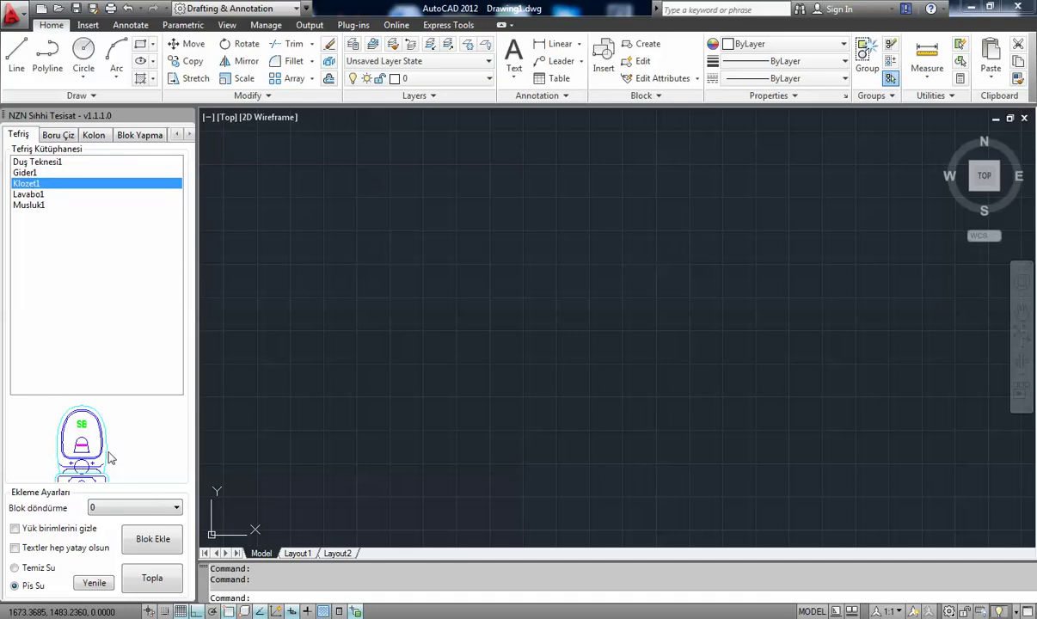
left_click(41, 164)
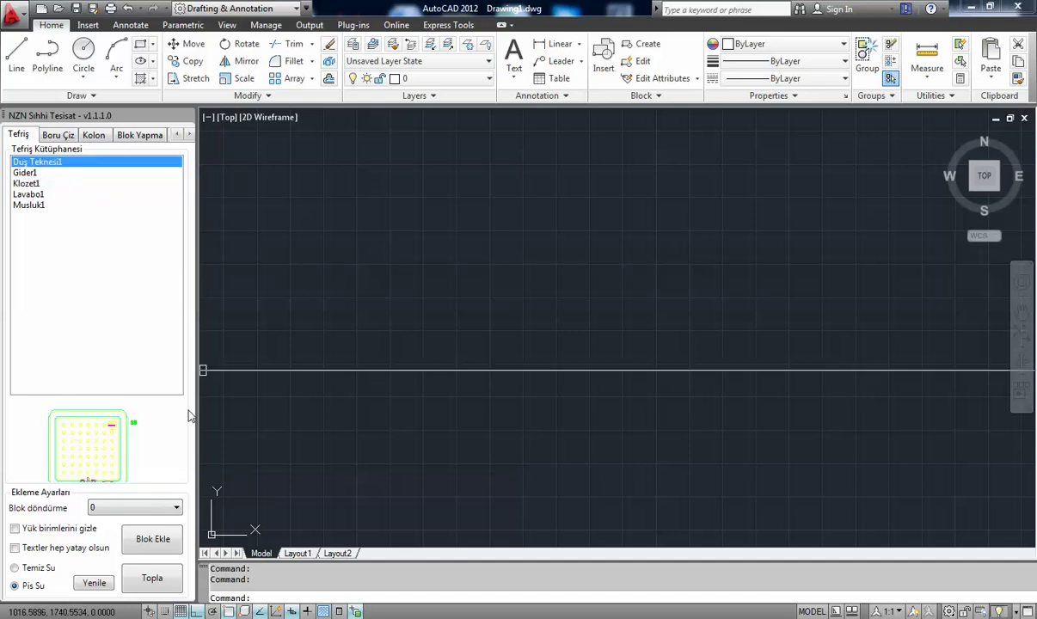
Step: Insert the Duş Teknesi1, Gider1, Klozet1 and Lavabo1 blocks side by side in the drawing
left_click(153, 540)
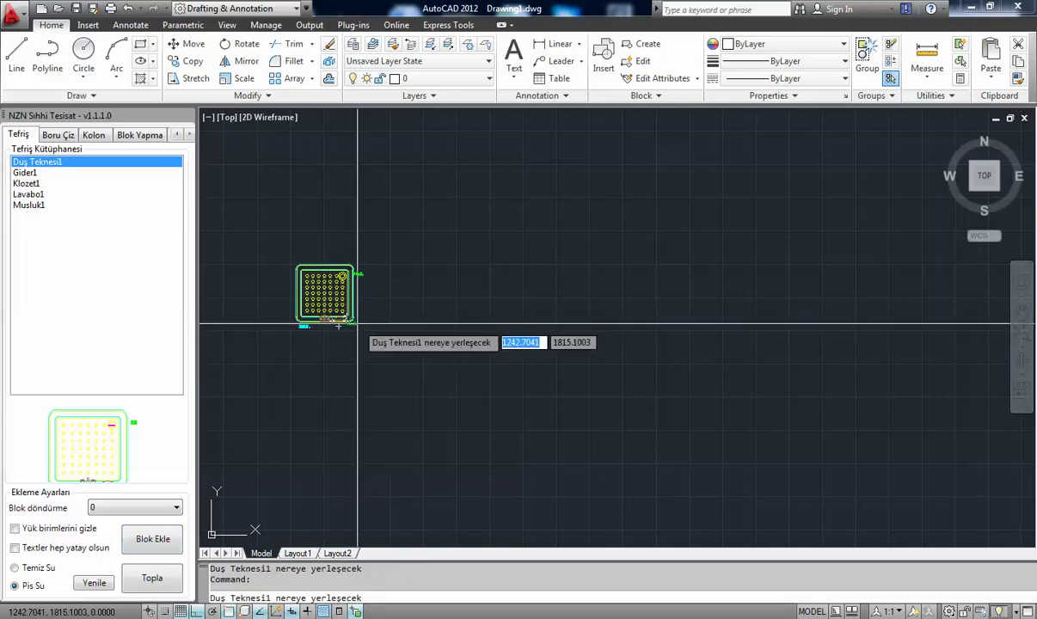
scroll(359, 332, "up", 3)
scroll(364, 321, "down", 2)
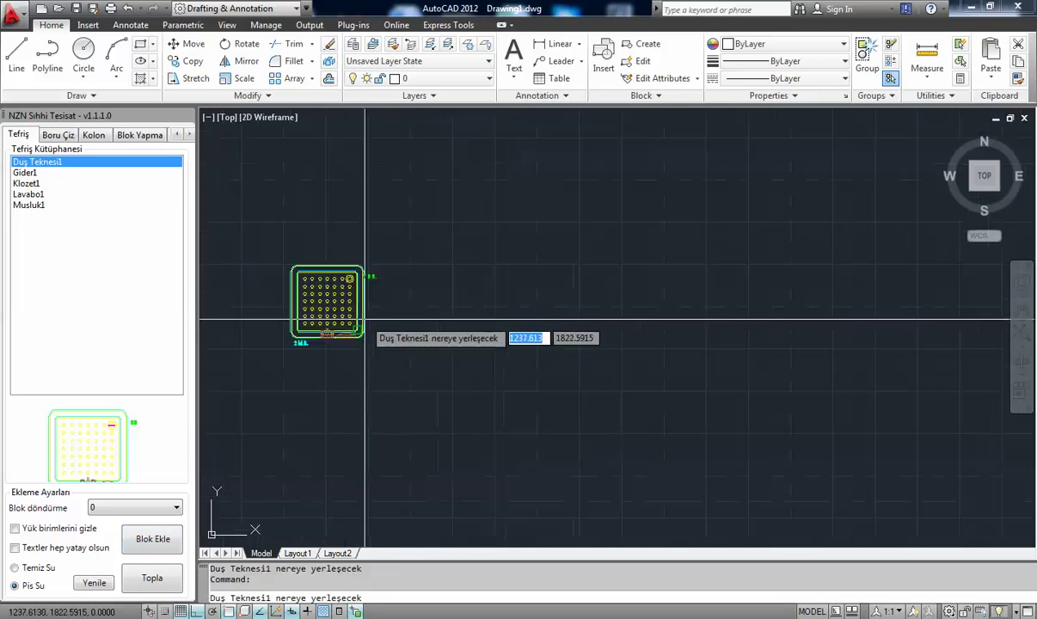
left_click(38, 174)
left_click(30, 185)
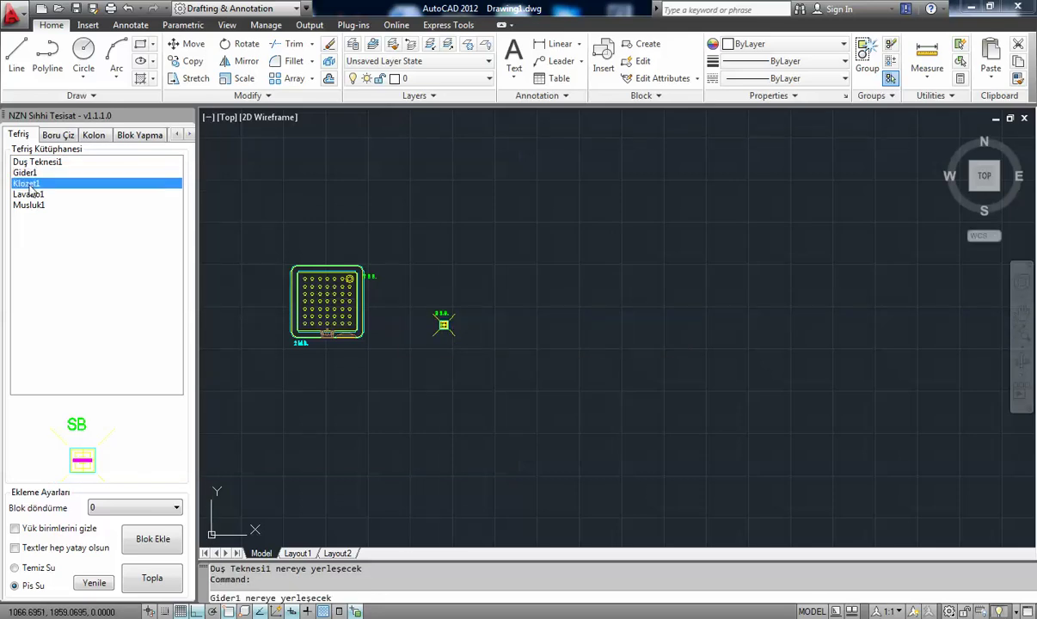
left_click(441, 323)
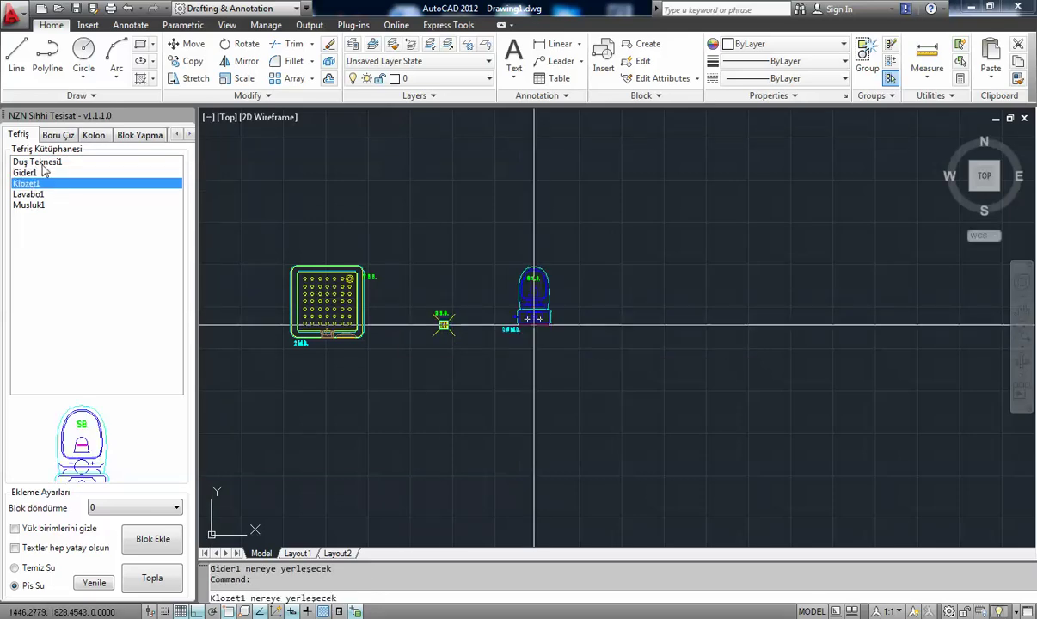
left_click(27, 195)
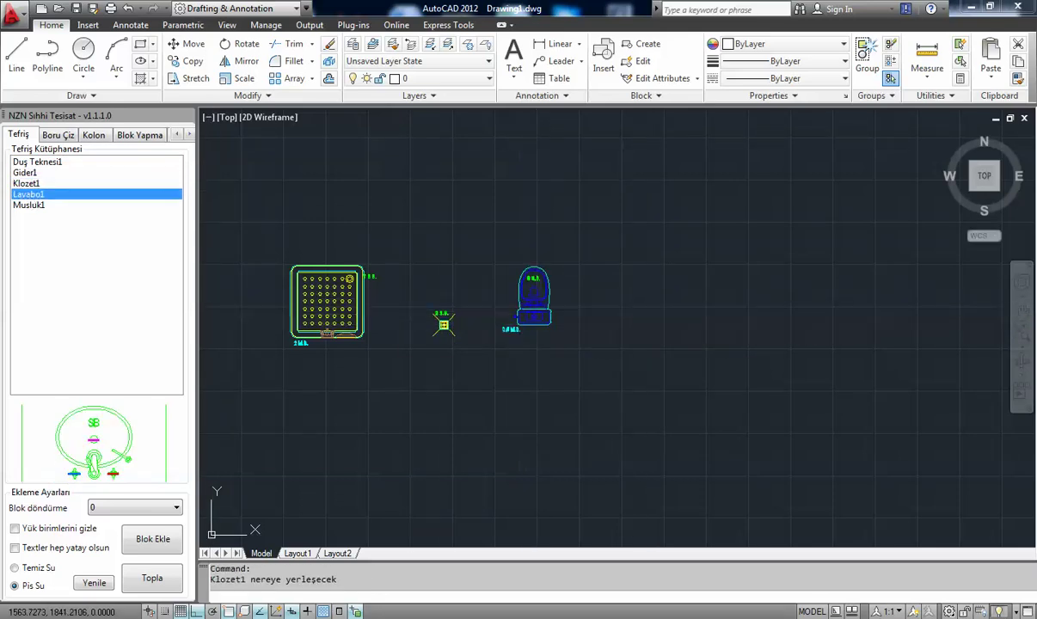
left_click(26, 205)
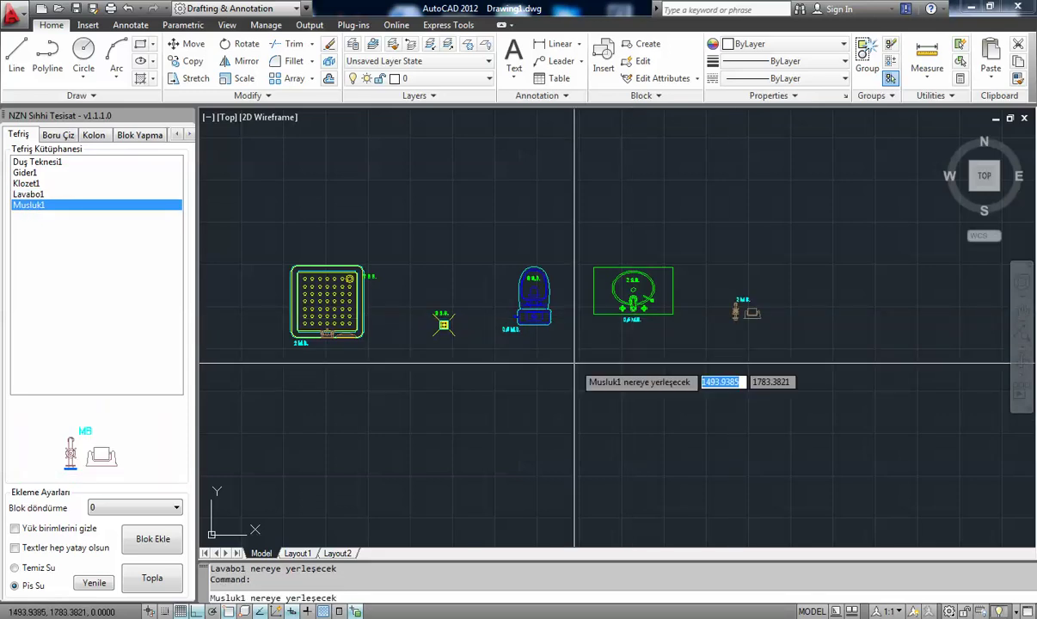
scroll(297, 303, "up", 2)
scroll(297, 302, "up", 4)
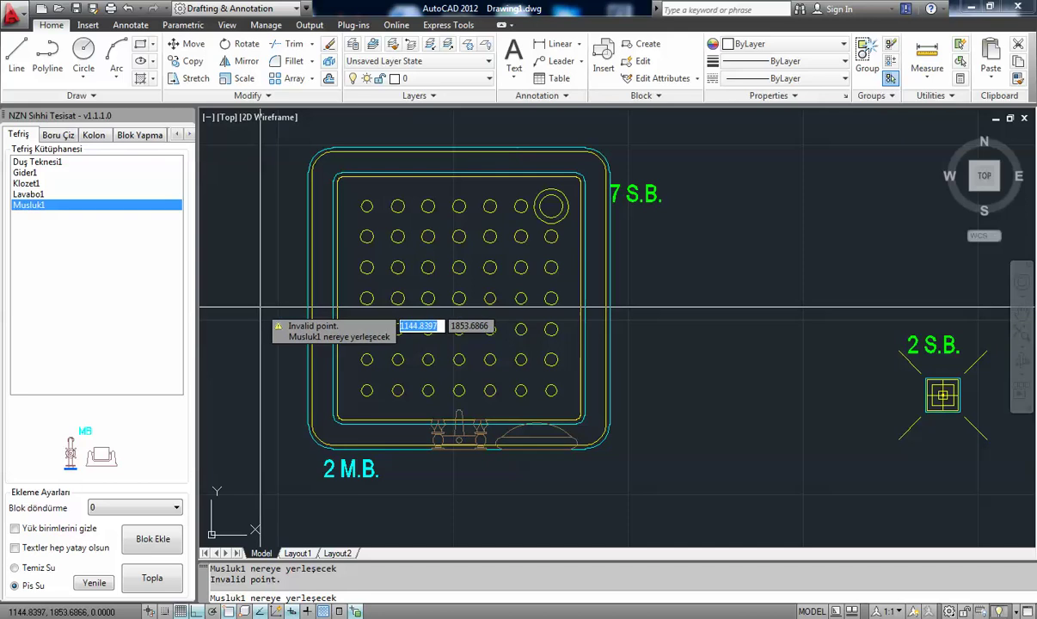
Step: Cancel the pending faucet insertion and pan across the fixtures to check their S.B. and M.B. labels
key("Escape")
scroll(618, 236, "up", 2)
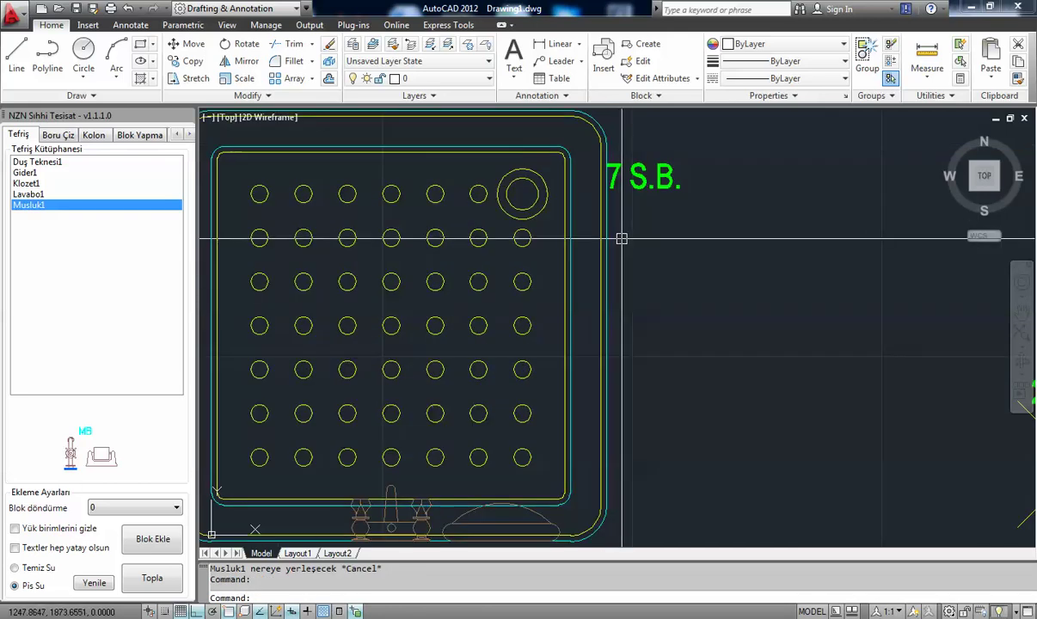
scroll(617, 232, "down", 2)
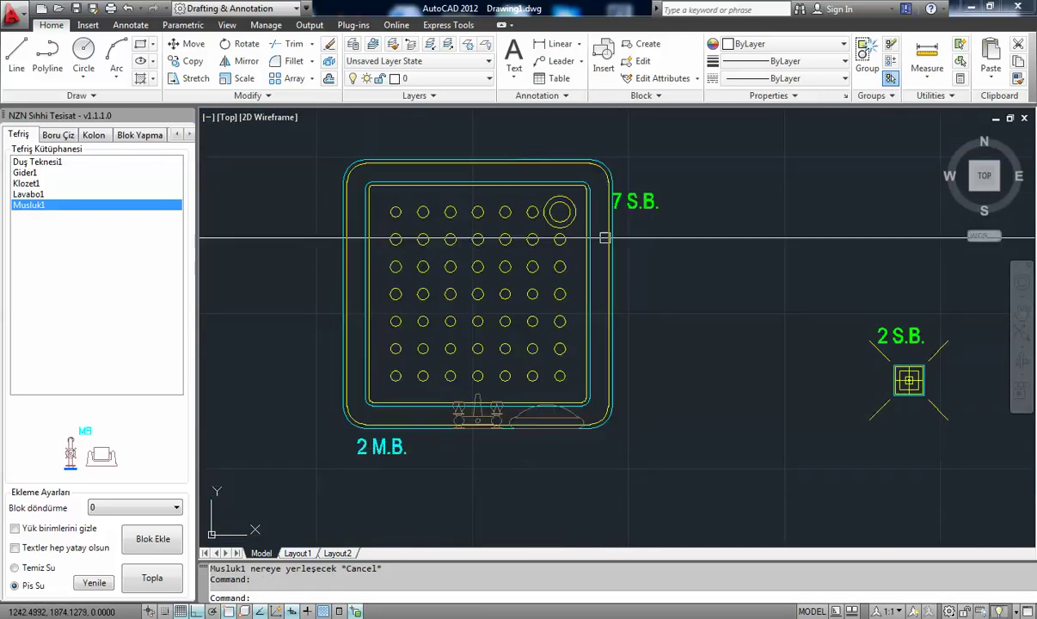
mouse_move(768, 399)
middle_mouse_down()
mouse_move(498, 399)
mouse_move(333, 384)
middle_mouse_up()
middle_click_drag(922, 432, 441, 428)
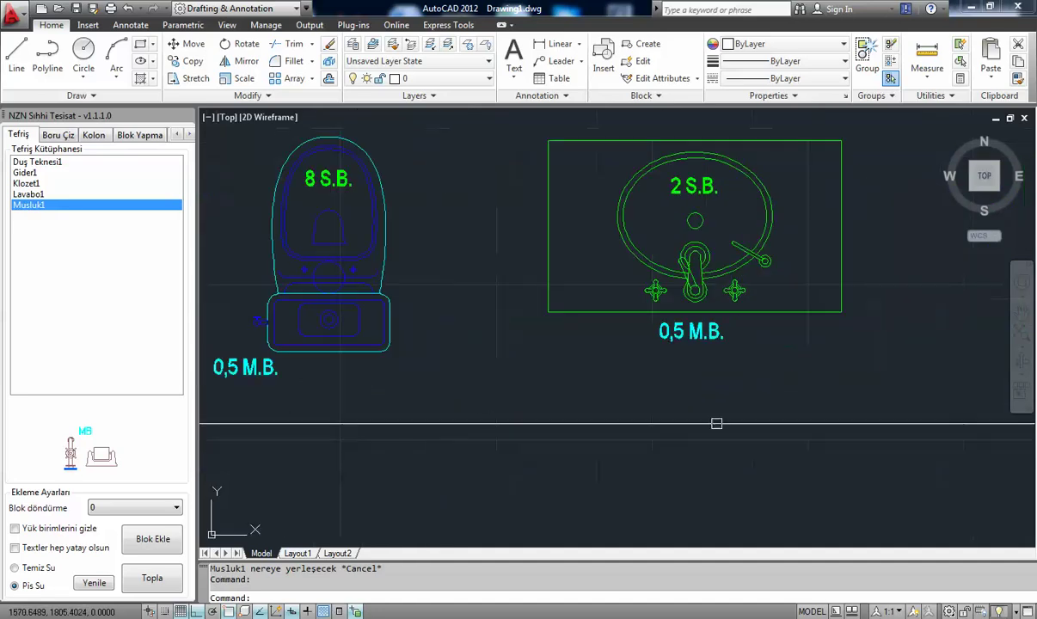
scroll(824, 421, "down", 3)
middle_click_drag(855, 398, 597, 398)
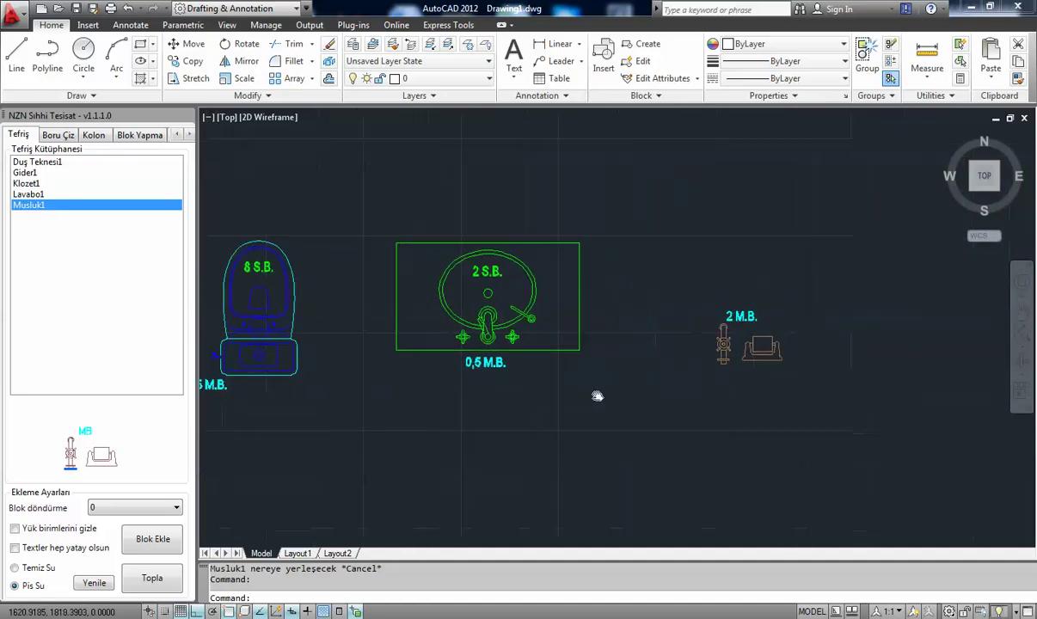
scroll(724, 349, "up", 2)
scroll(760, 348, "down", 3)
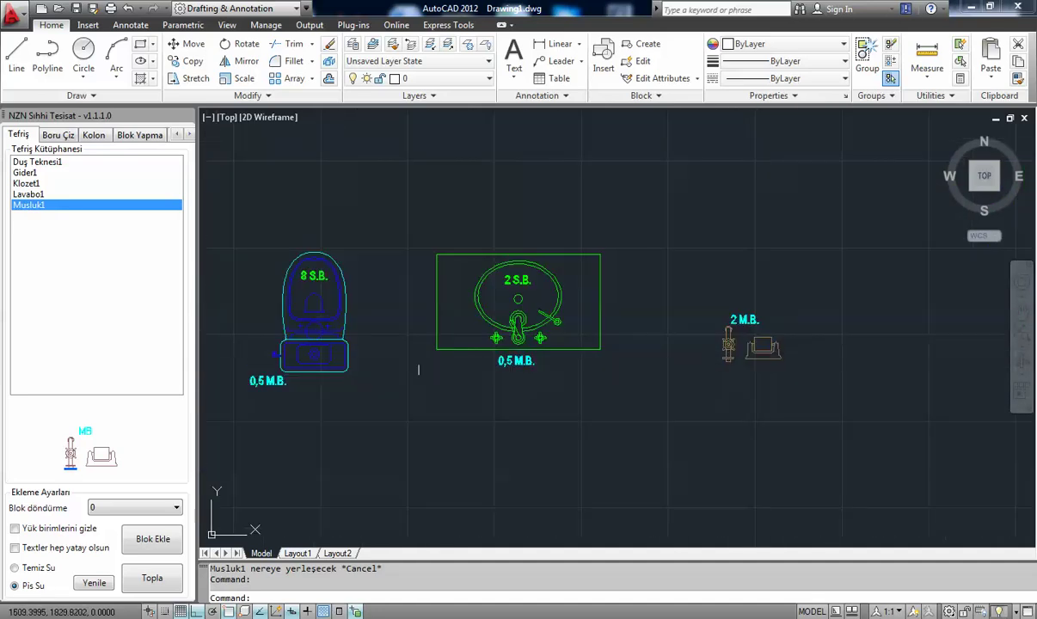
scroll(544, 355, "down", 3)
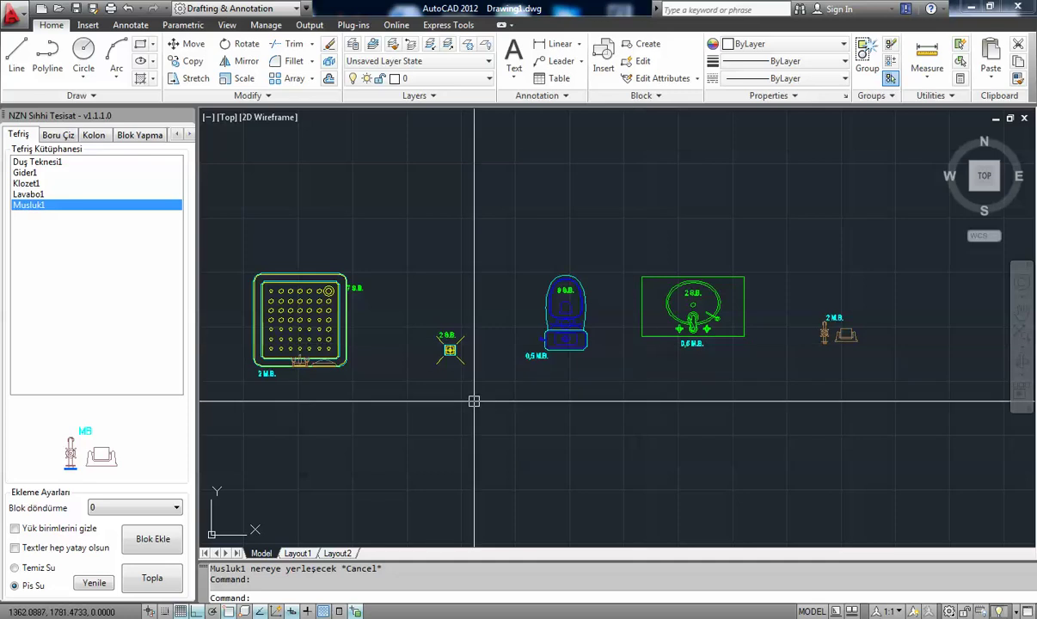
scroll(474, 405, "up", 1)
scroll(486, 338, "down", 1)
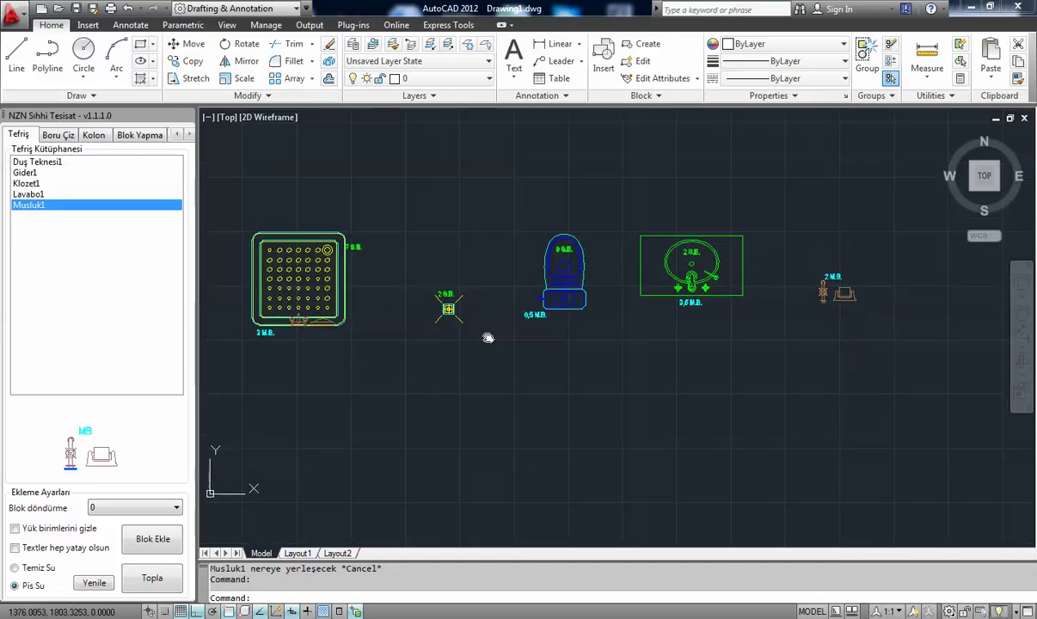
Step: Keep the block rotation at 0 for placing the Musluk1 faucet
left_click(135, 508)
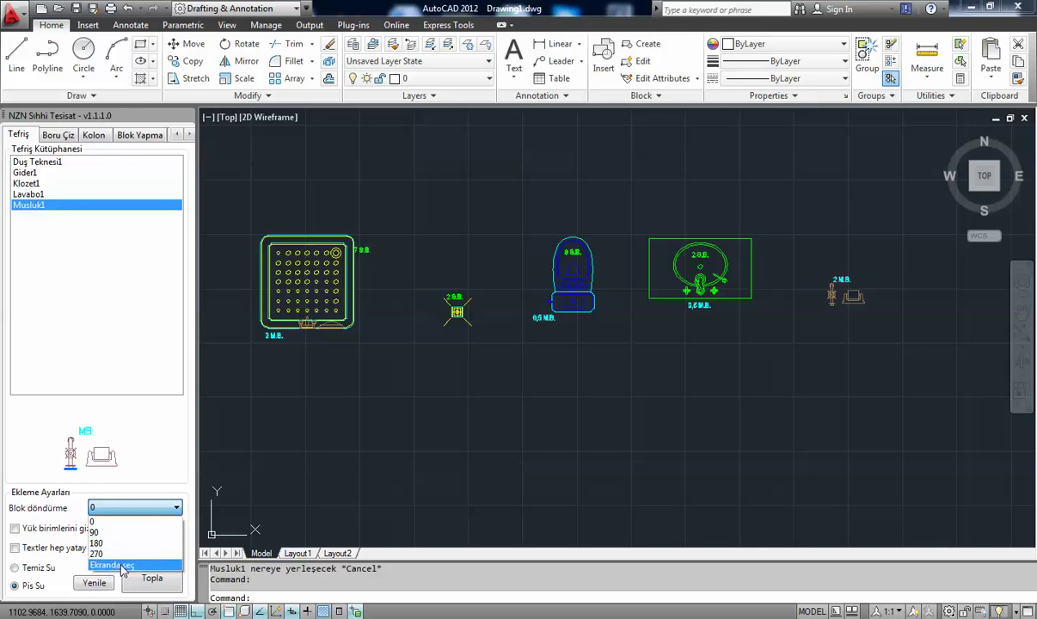
left_click(139, 510)
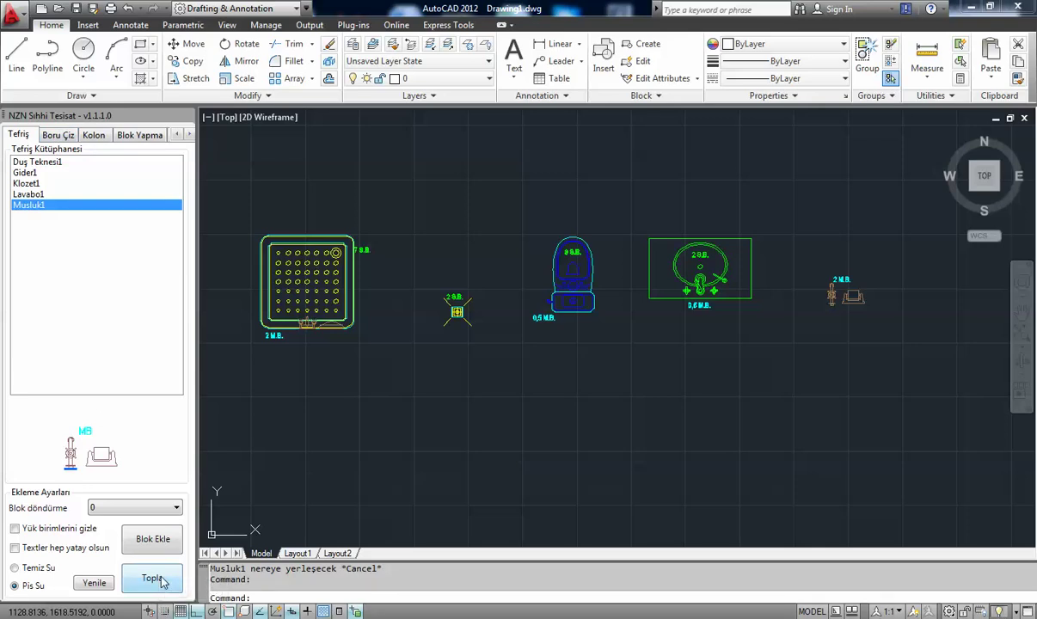
Step: Place the clean-water load total labels (M.B.: 5 - 1") for all five fixtures
left_click(34, 569)
left_click(152, 578)
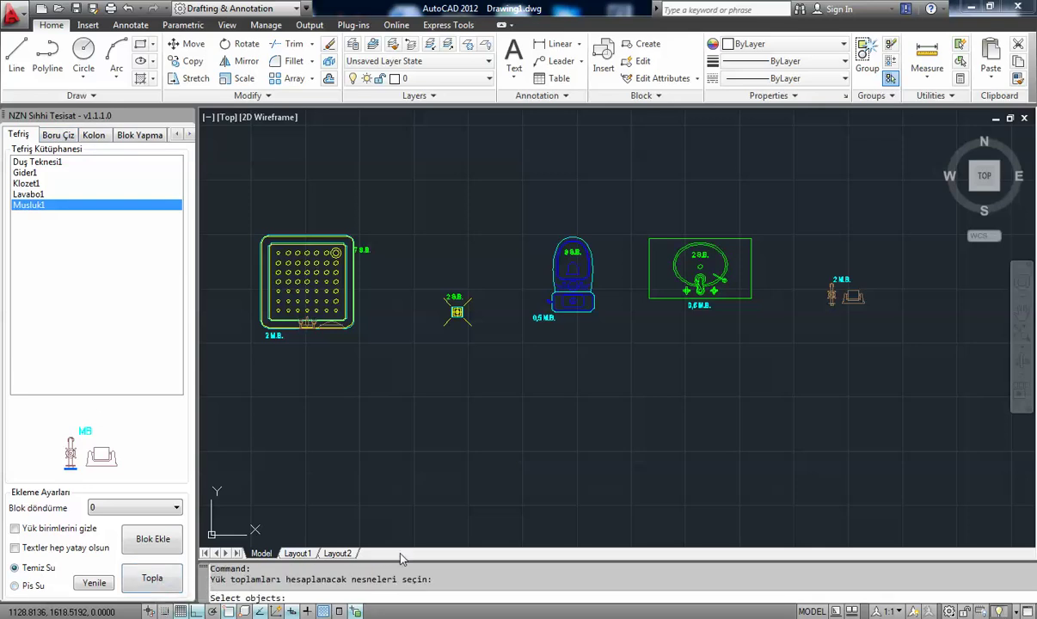
left_click(902, 363)
left_click(301, 199)
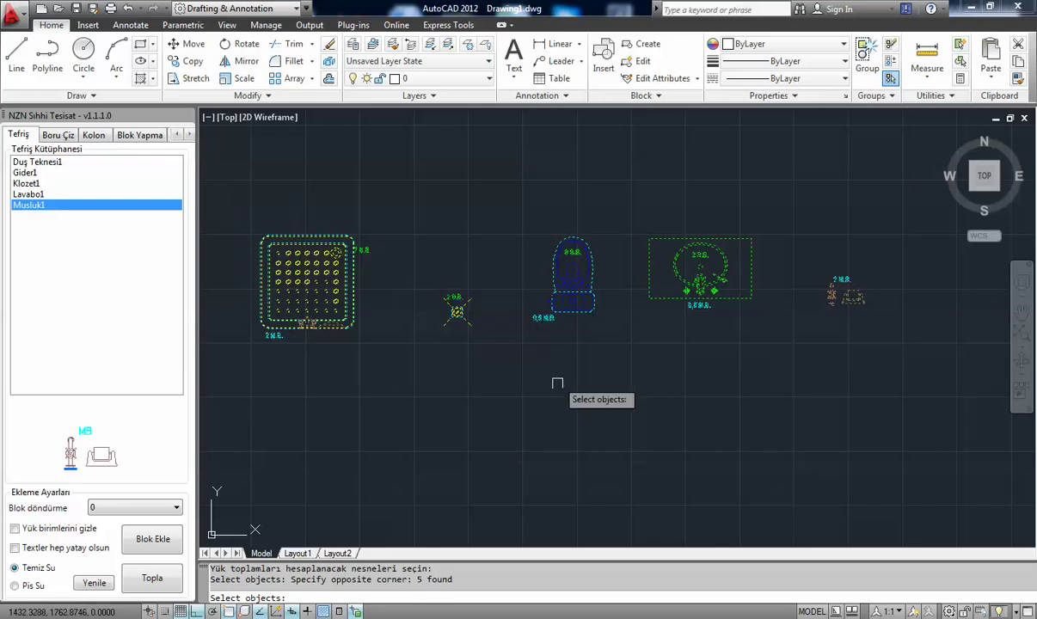
key("Return")
left_click(515, 414)
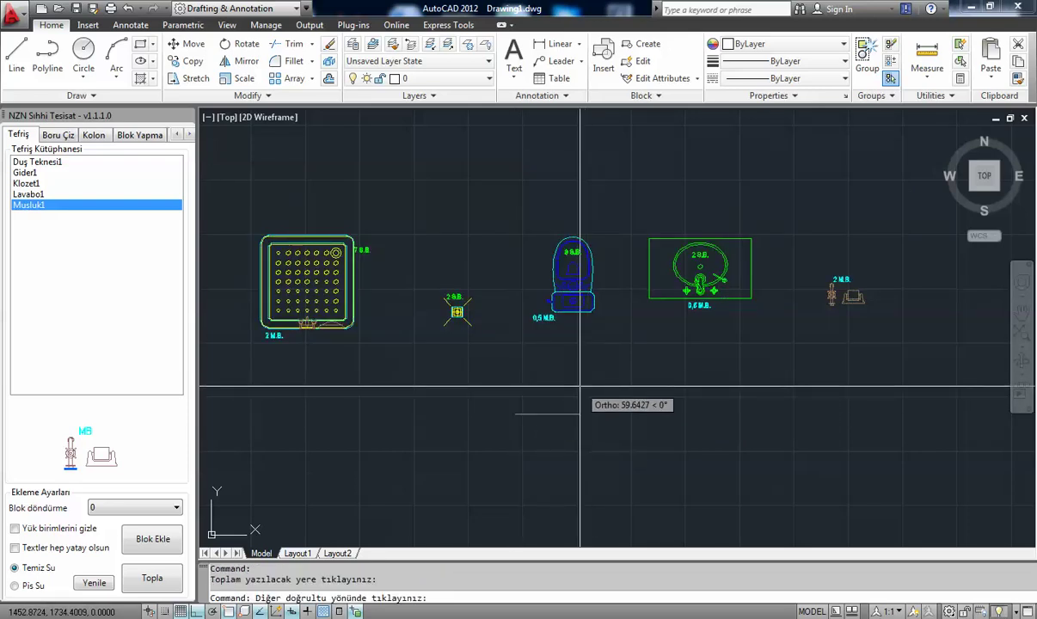
left_click(581, 385)
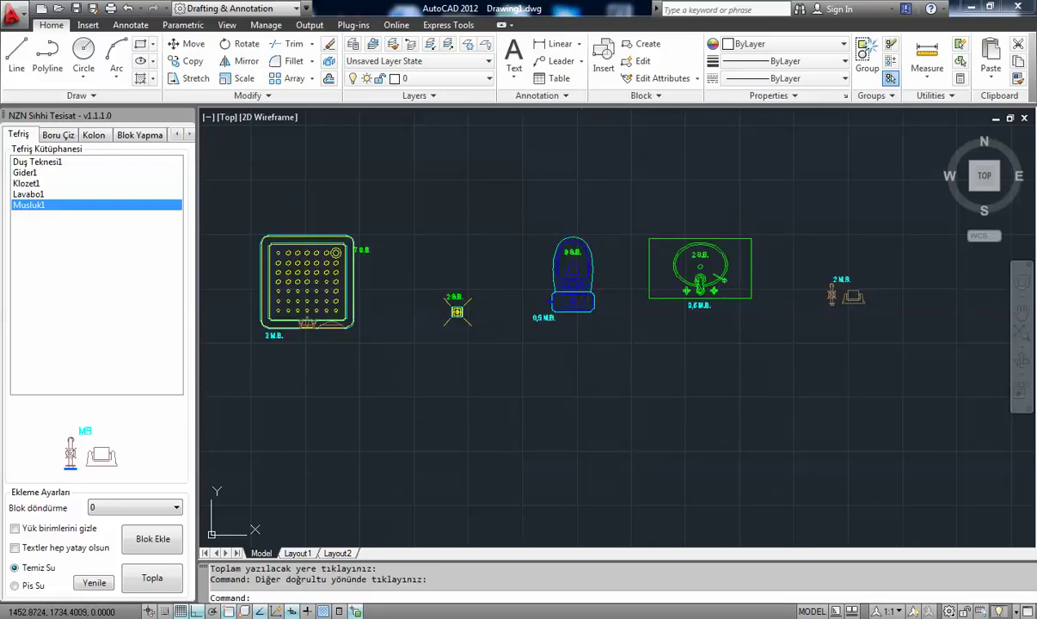
Step: Place the drain load total label S.B.: 19 - Ø100 for all fixtures
left_click(34, 586)
left_click(869, 330)
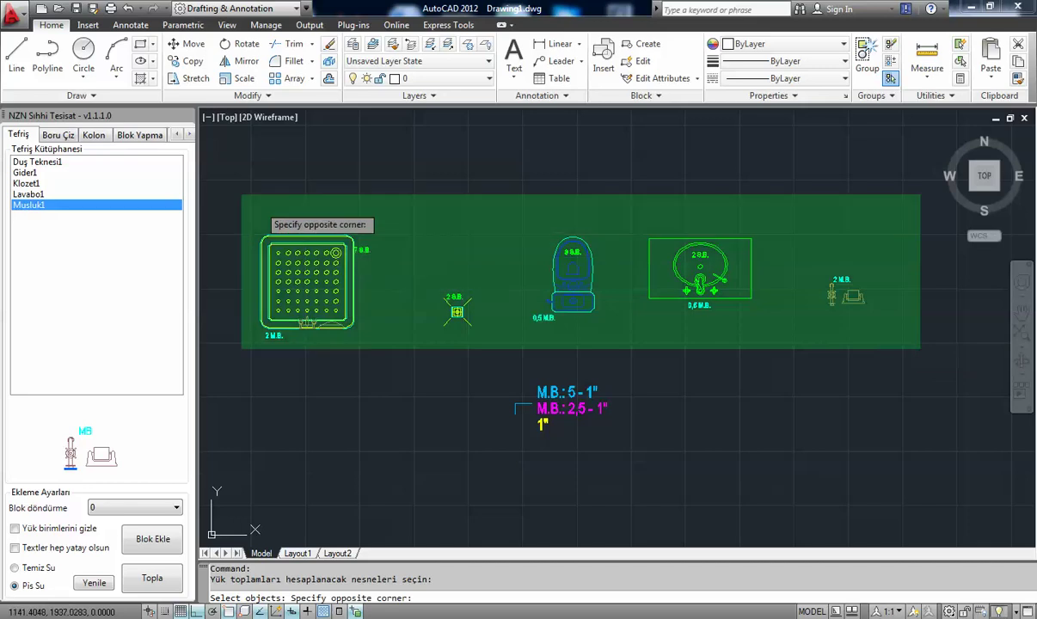
left_click(229, 184)
key("Return")
left_click(677, 405)
left_click(737, 406)
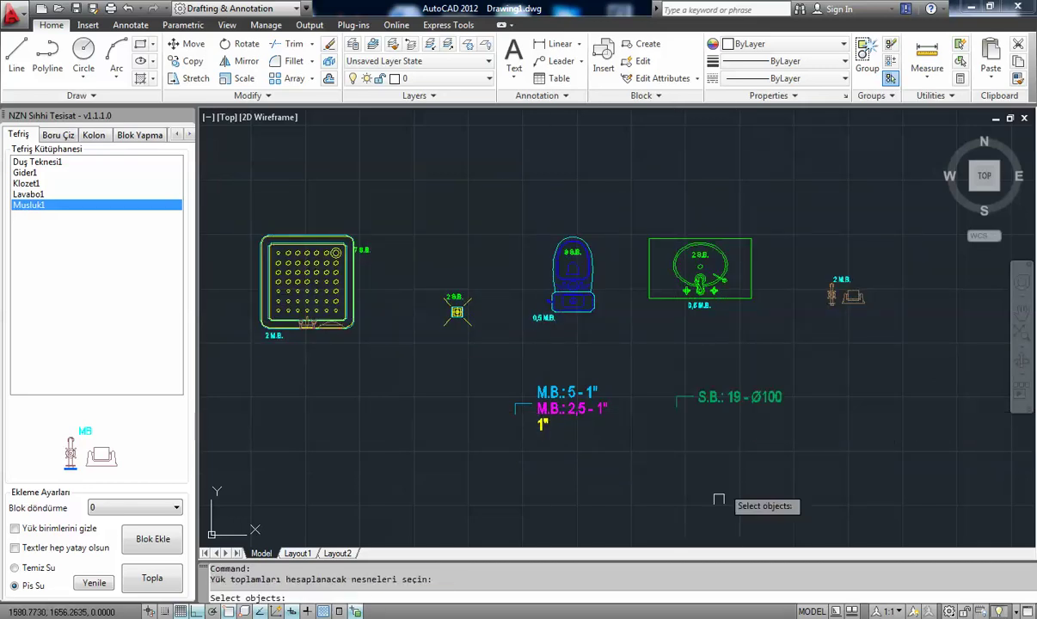
key("Return")
scroll(722, 400, "up", 5)
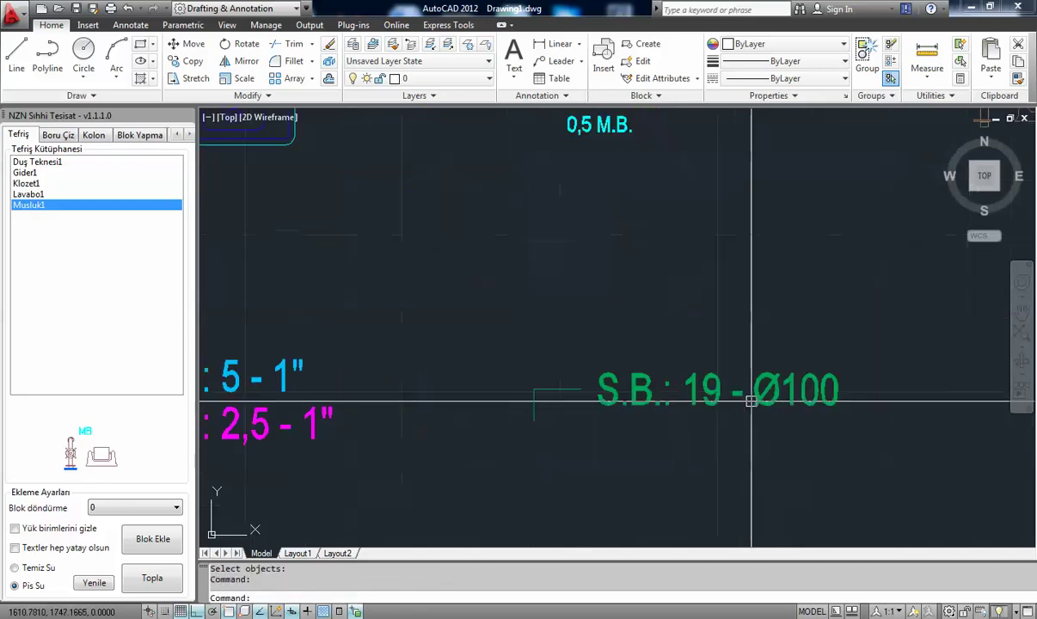
scroll(706, 398, "down", 3)
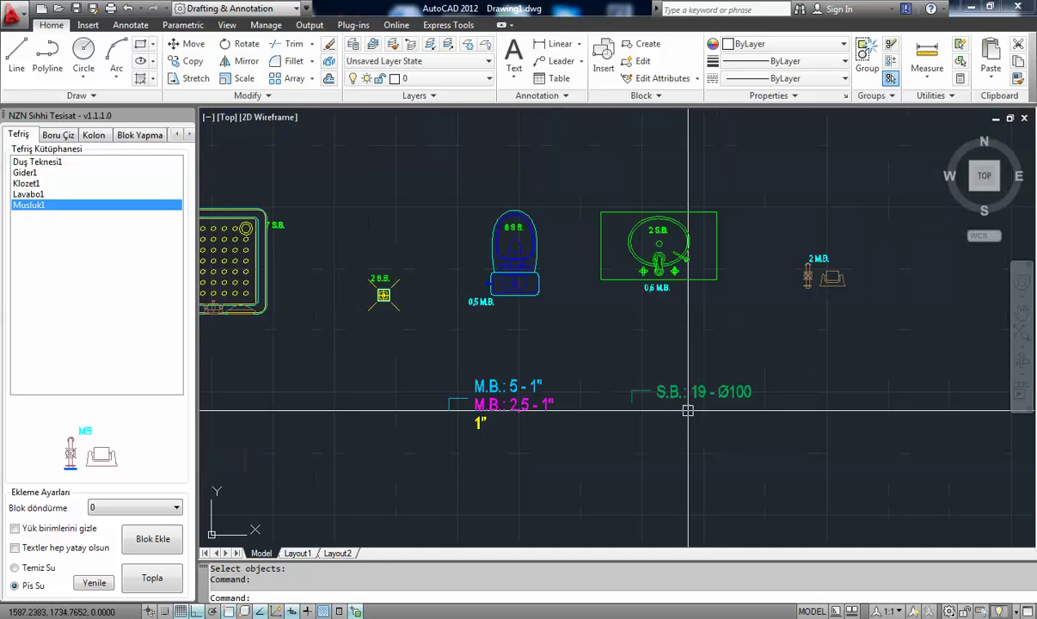
scroll(695, 412, "up", 2)
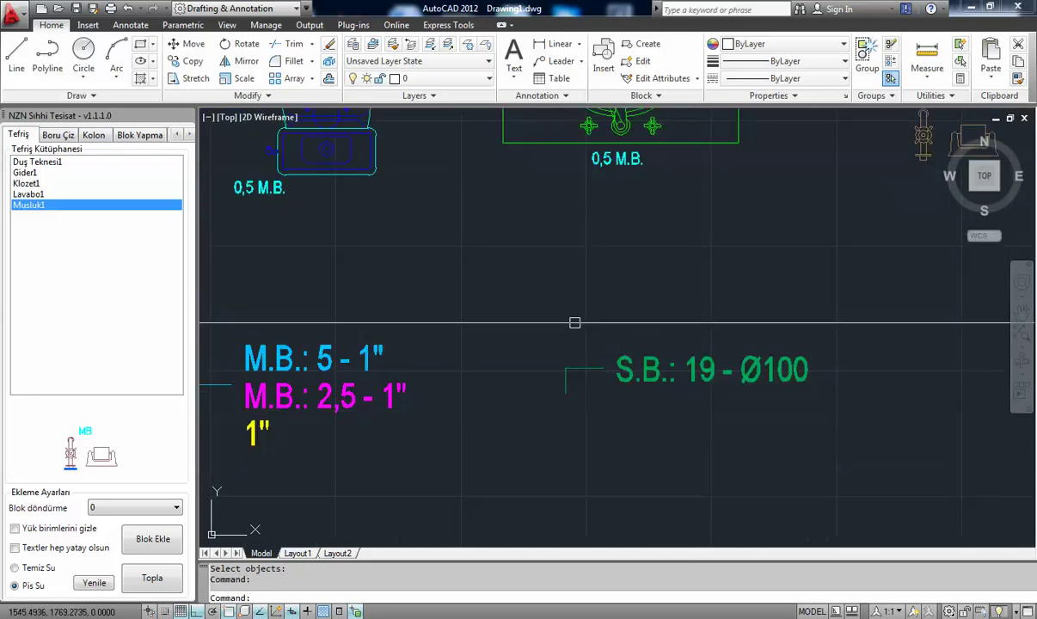
mouse_move(529, 616)
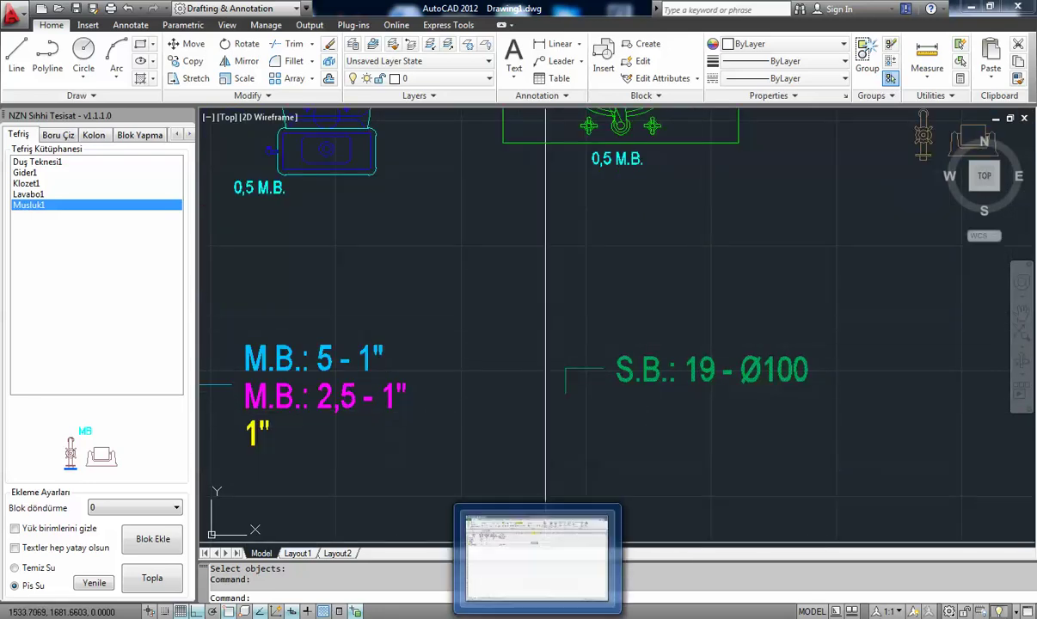
left_click(529, 594)
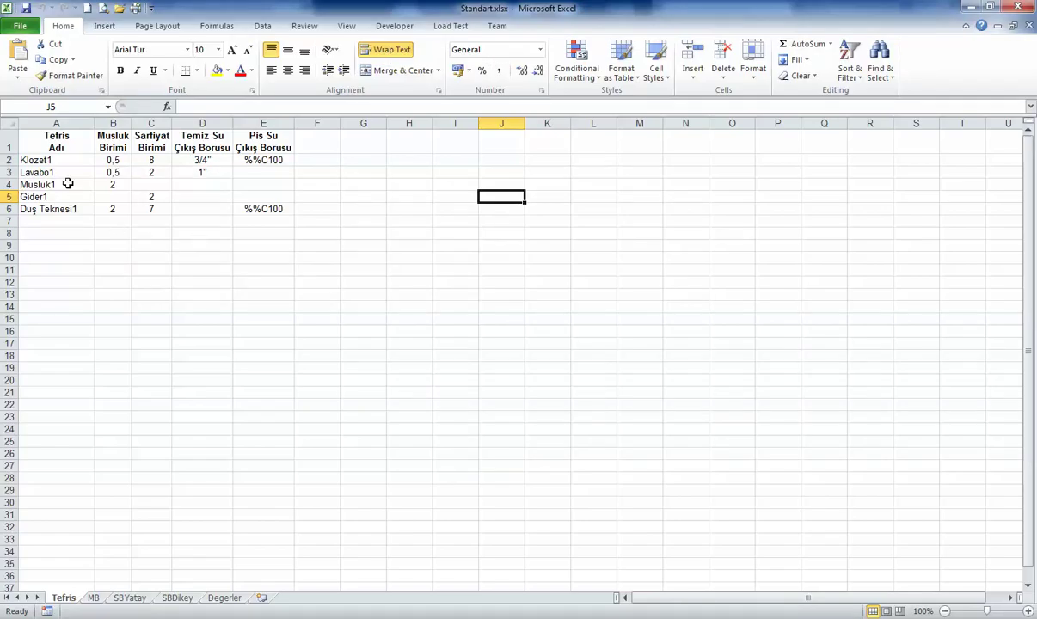
left_click_drag(50, 164, 80, 168)
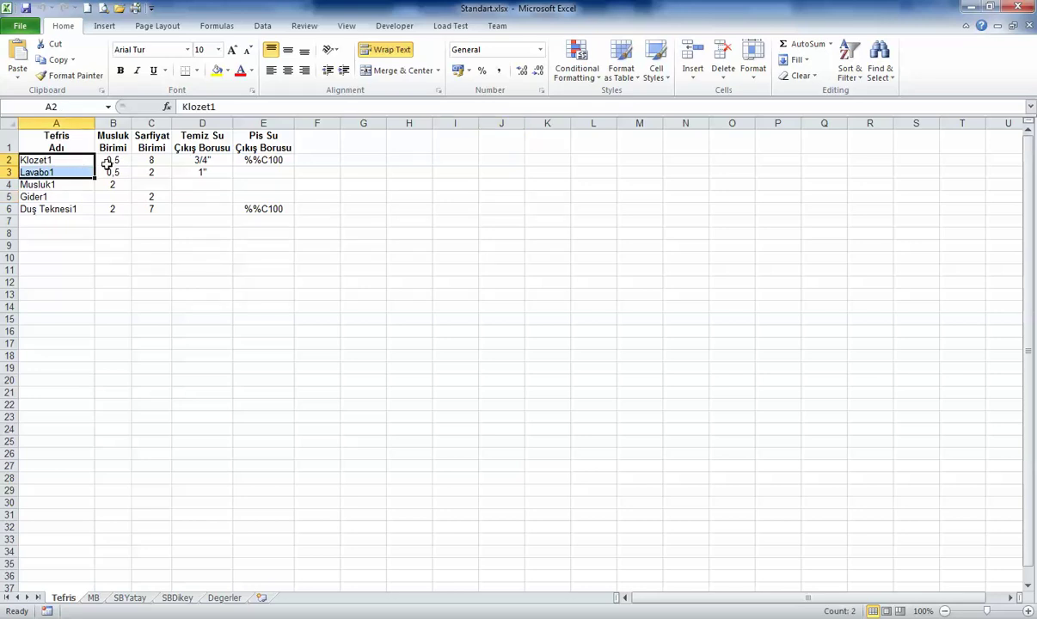
left_click(110, 161)
left_click(146, 161)
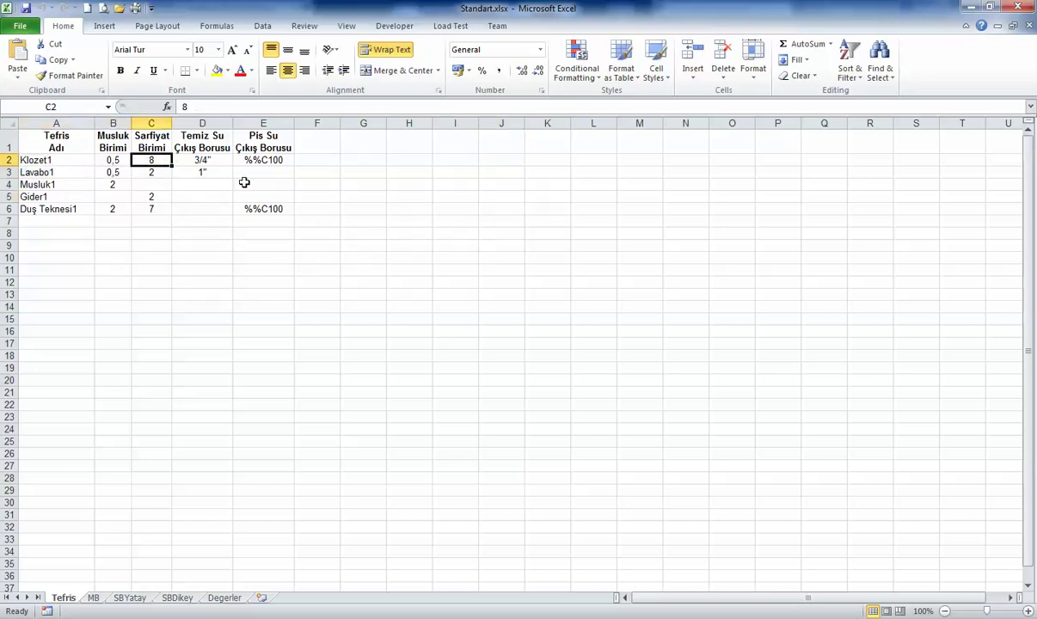
left_click(218, 160)
left_click(279, 159)
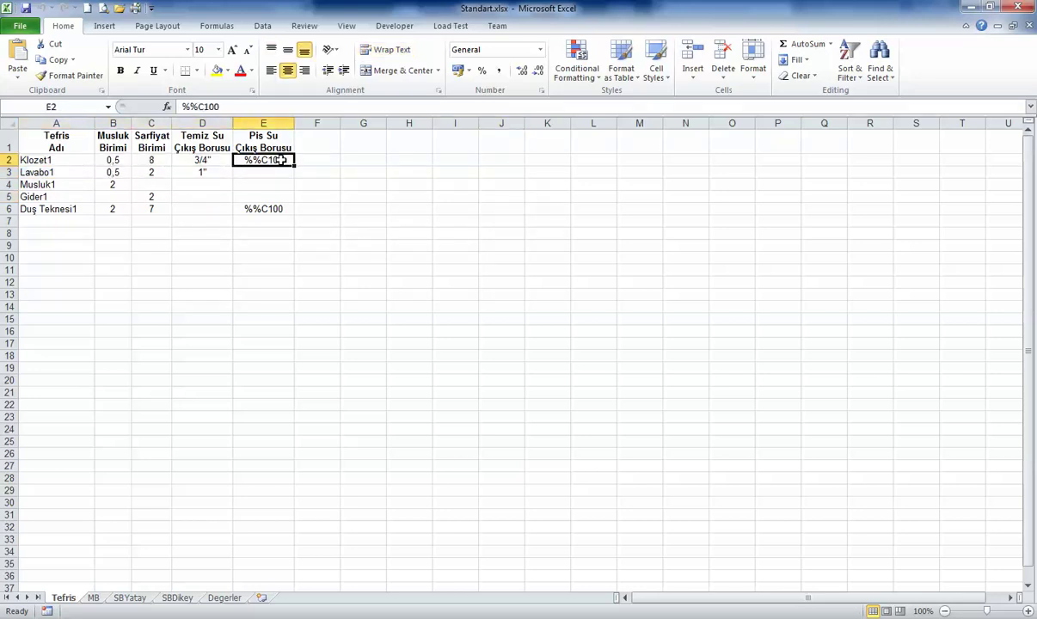
left_click(285, 196)
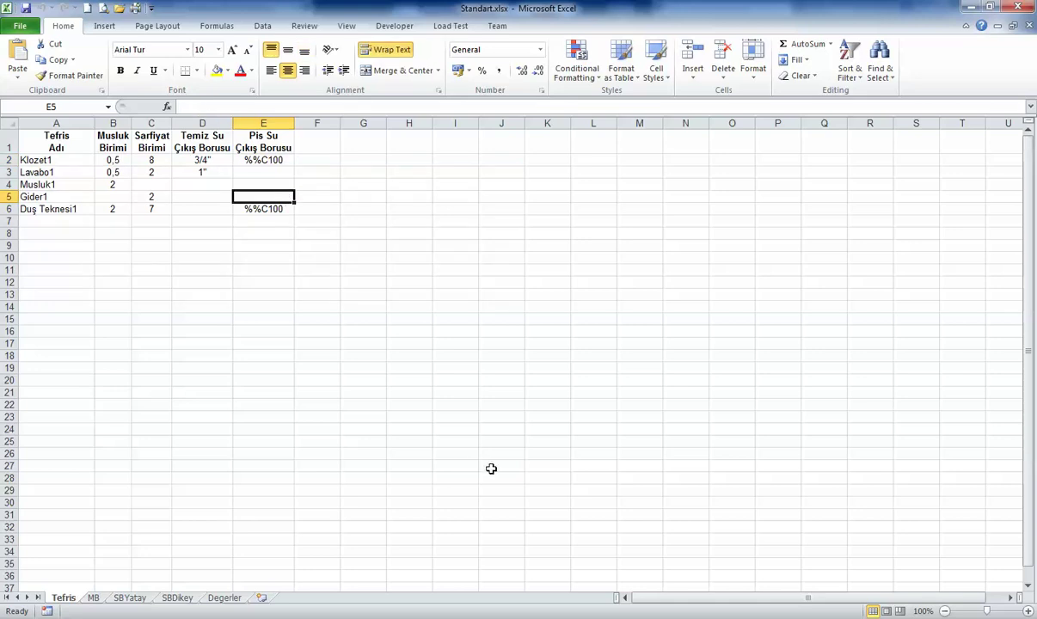
key("alt+Tab")
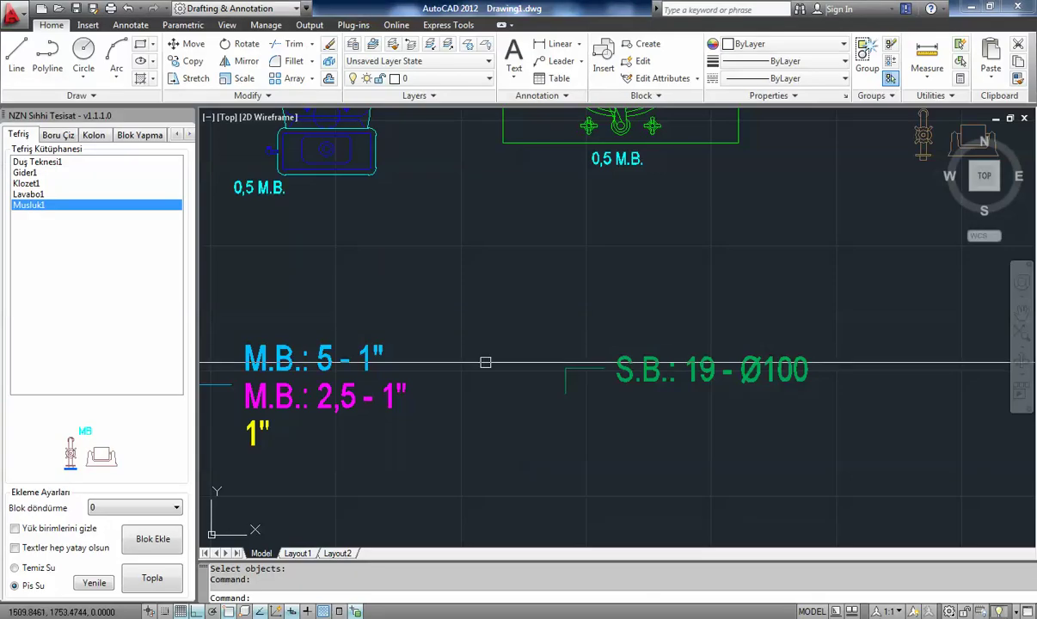
Step: Switch to Excel and show the SBYatay pipe-diameter sheet of Standart.xlsx
scroll(688, 337, "down", 2)
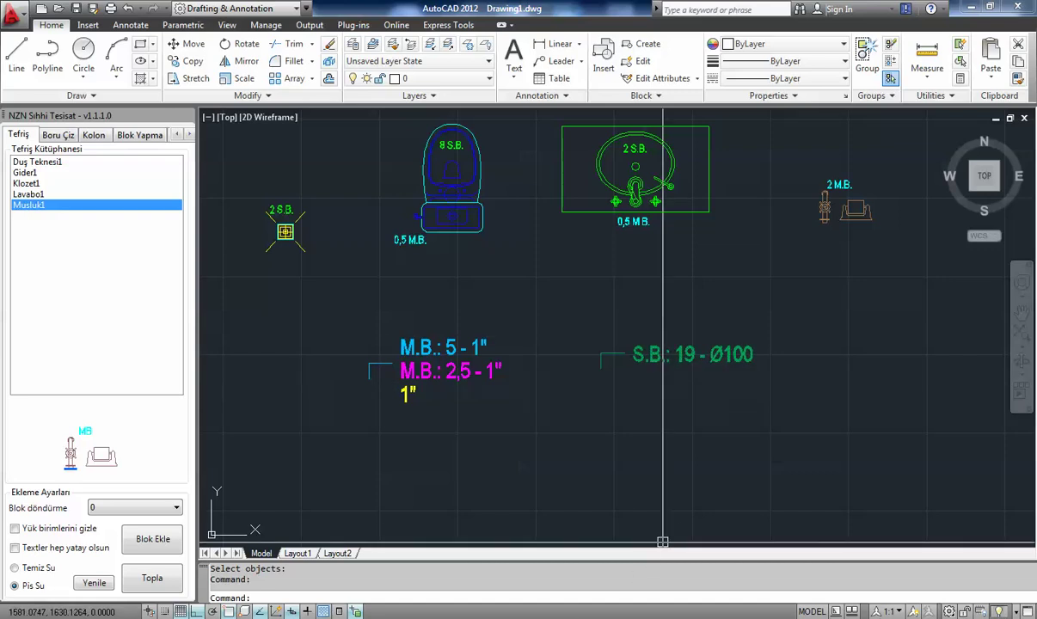
key("alt+Tab")
left_click(129, 599)
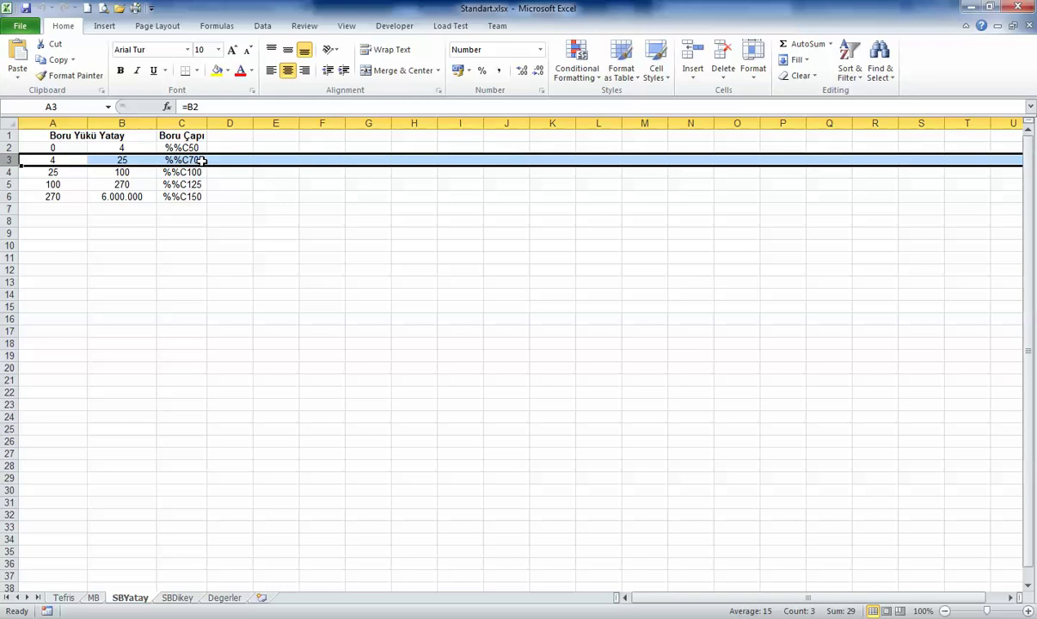
Step: Check Klozet1's %%C100 drain pipe entry in Tefris cell E2, then minimize Excel
left_click(62, 598)
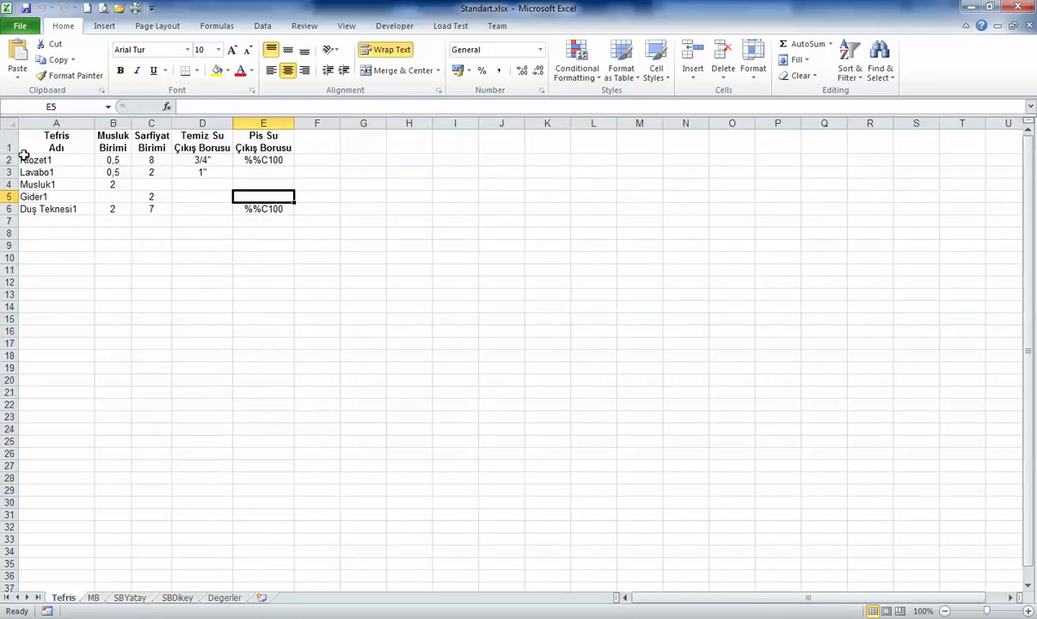
double_click(261, 160)
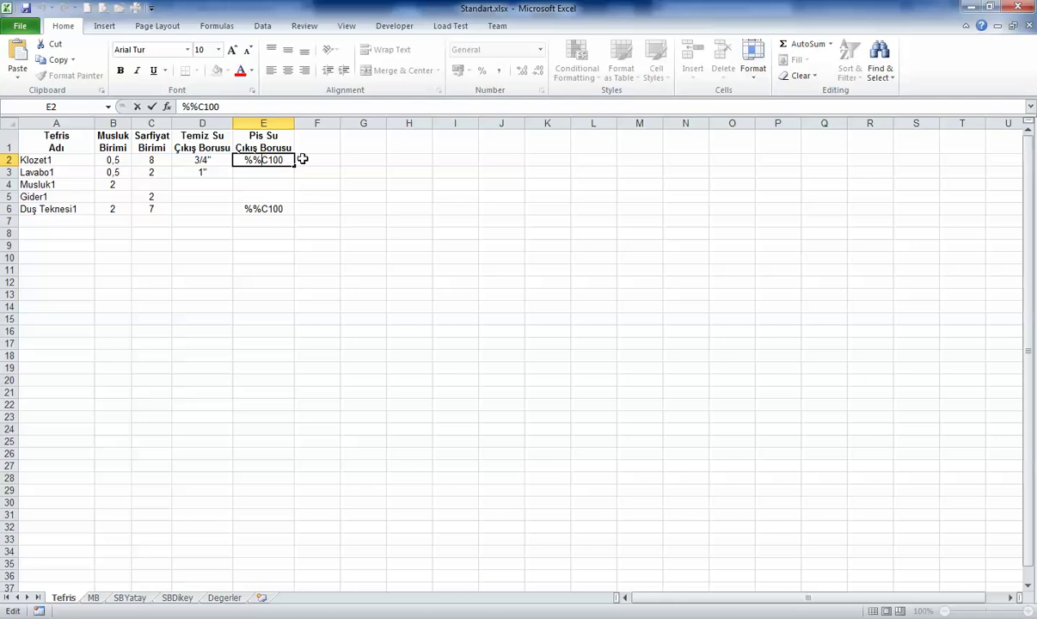
left_click(333, 164)
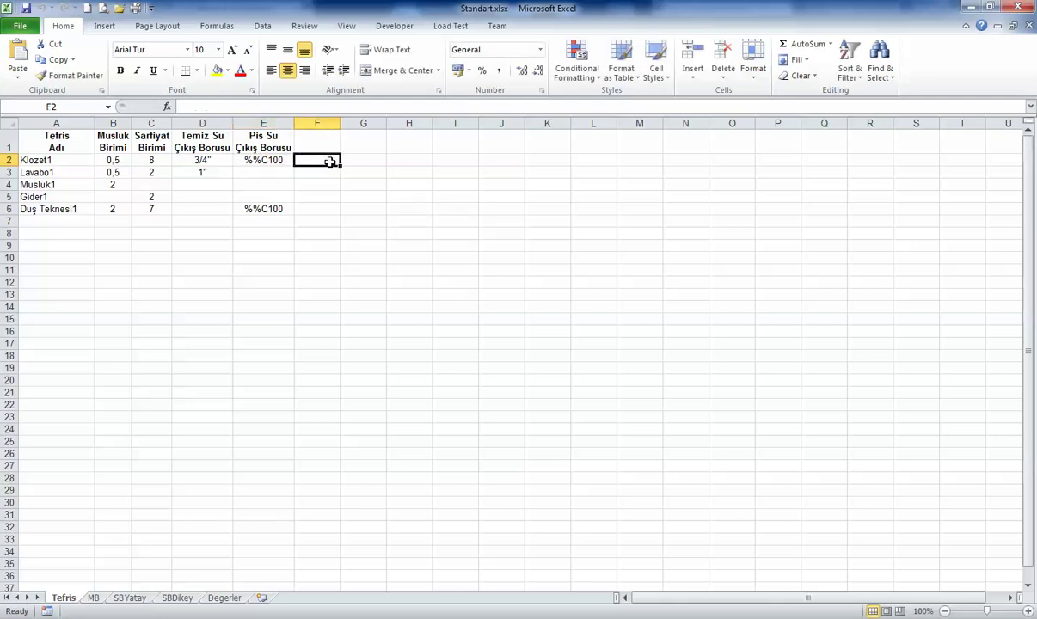
left_click(248, 160)
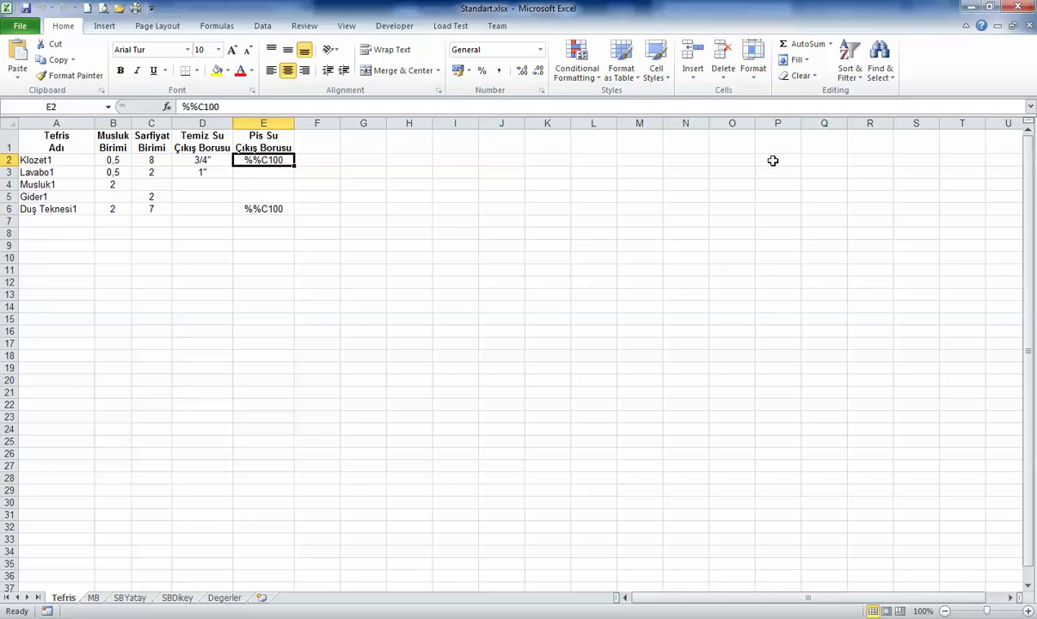
left_click(965, 7)
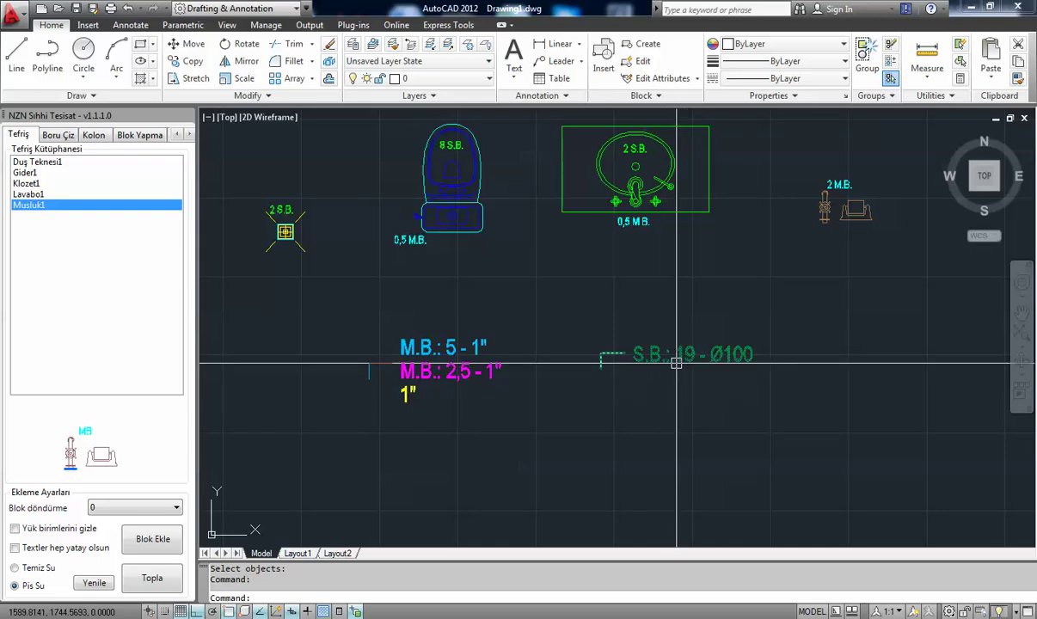
scroll(570, 313, "down", 1)
scroll(620, 344, "up", 3)
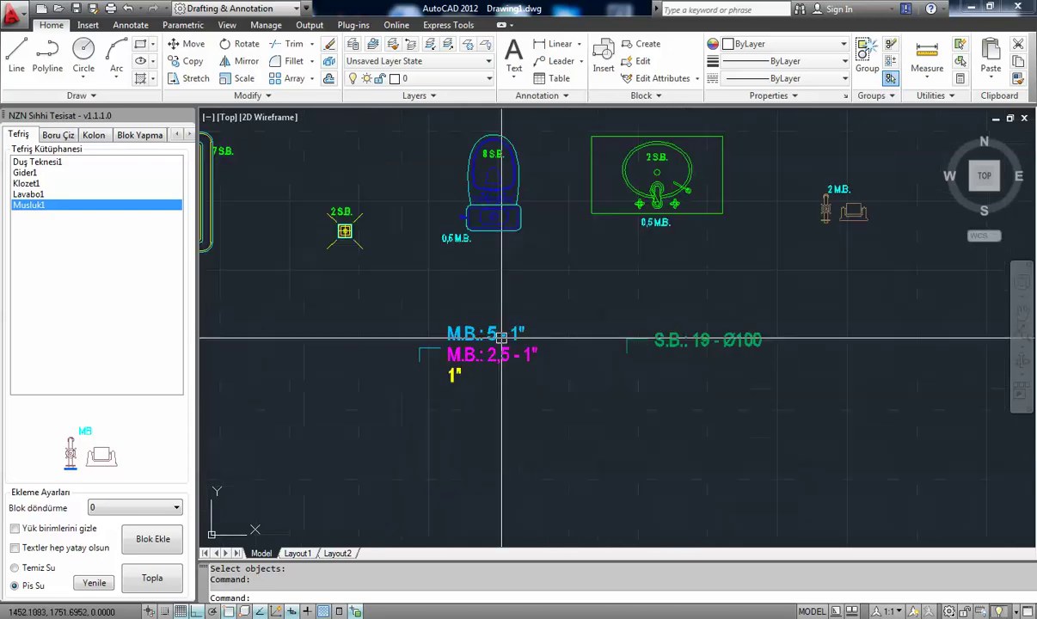
scroll(635, 346, "down", 2)
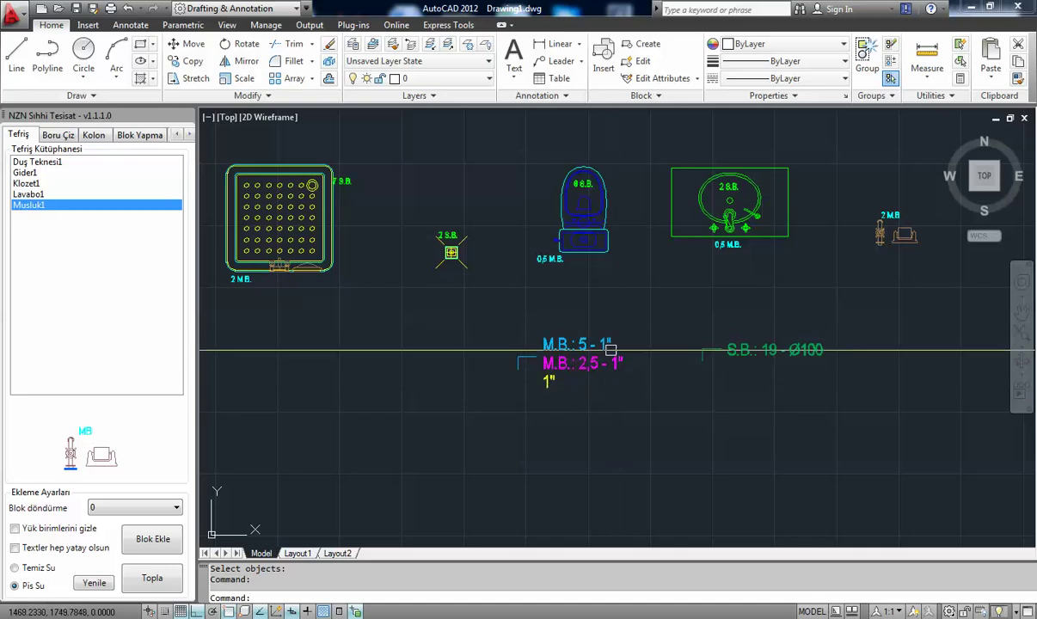
scroll(611, 349, "up", 2)
scroll(599, 358, "down", 2)
scroll(610, 344, "up", 4)
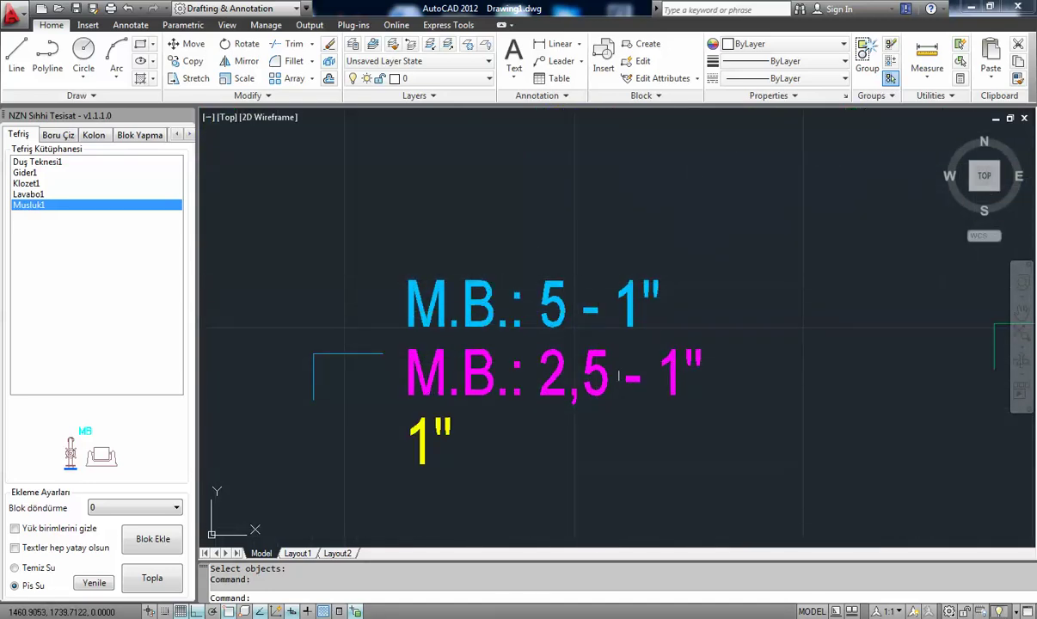
scroll(581, 338, "down", 1)
scroll(516, 305, "down", 4)
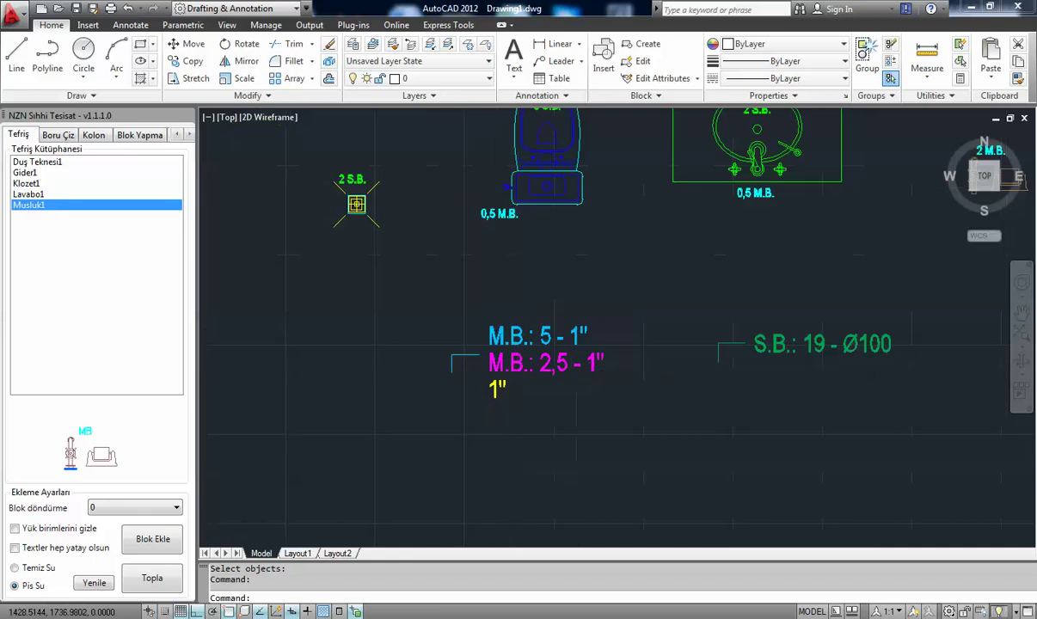
scroll(501, 306, "up", 1)
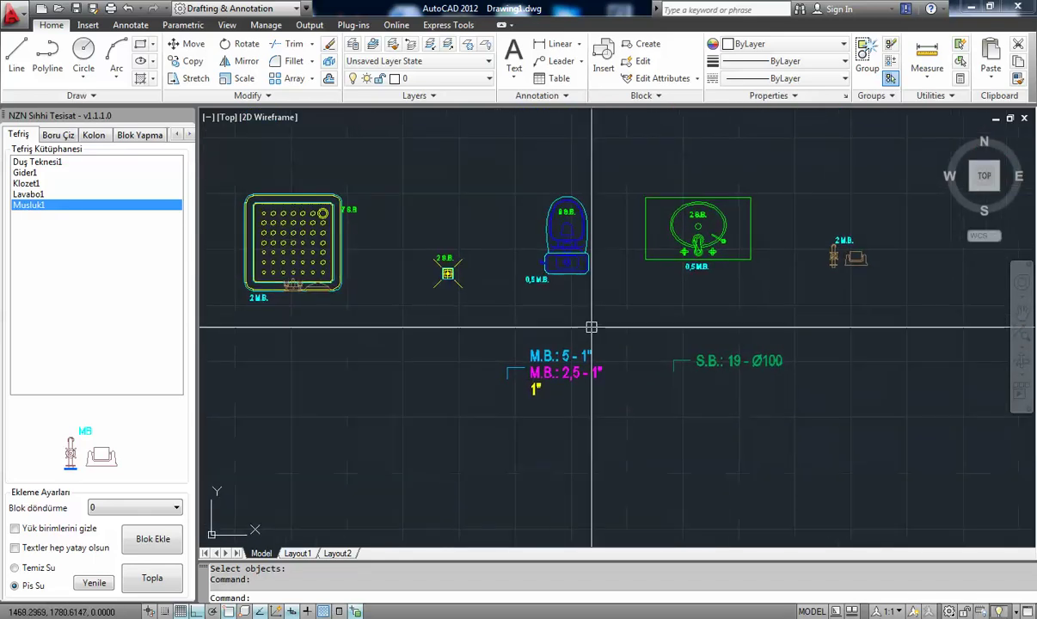
scroll(513, 282, "down", 1)
scroll(528, 297, "up", 1)
scroll(533, 332, "down", 1)
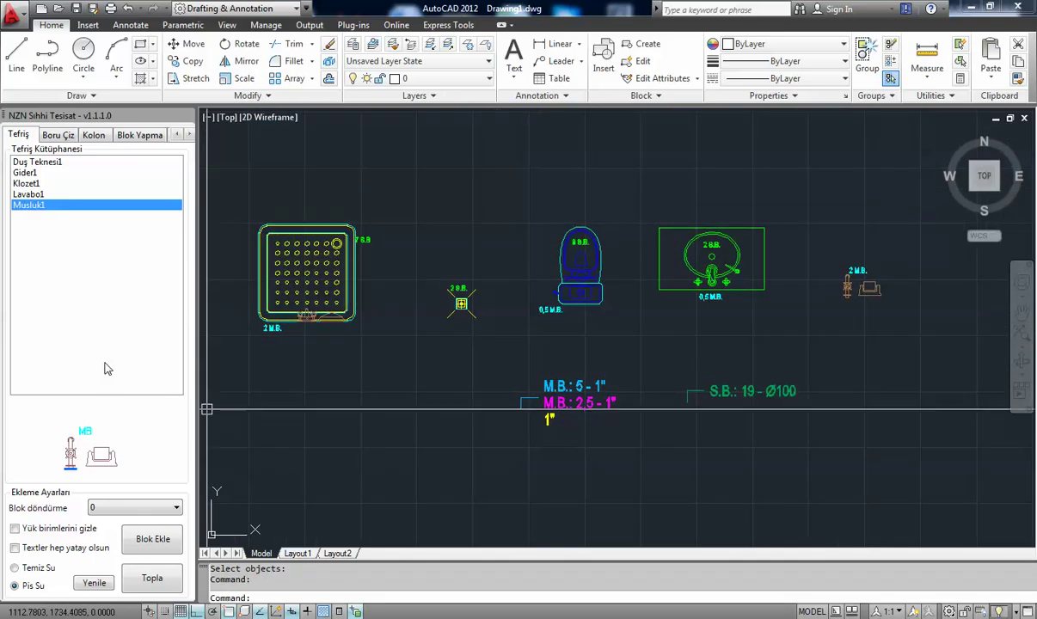
Step: Draw a Temizsu clean-water pipe pair above, right of and below the fixtures
left_click(58, 135)
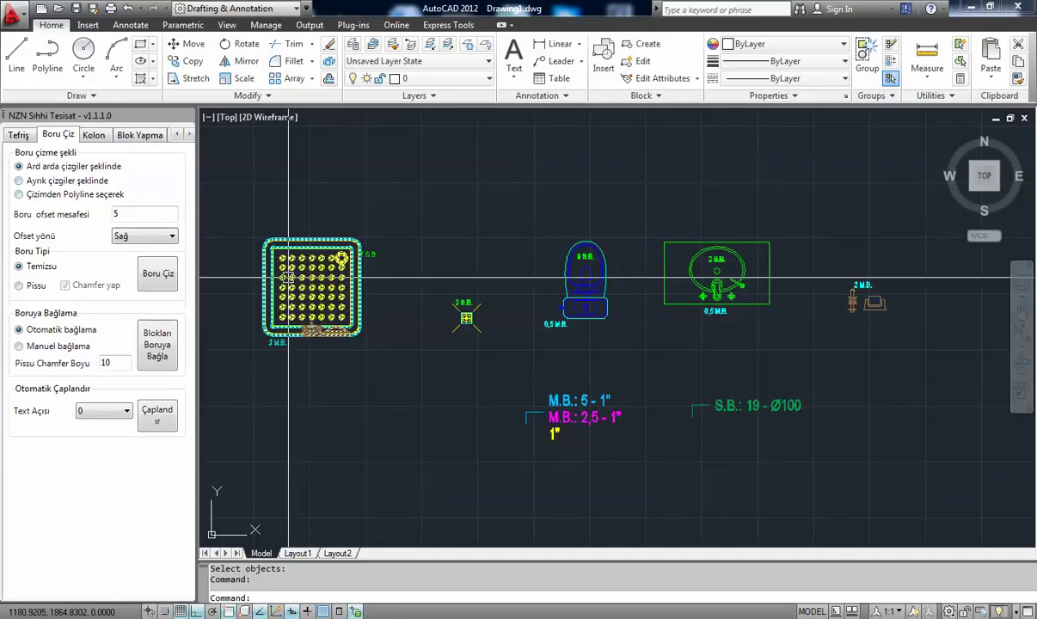
scroll(288, 278, "down", 3)
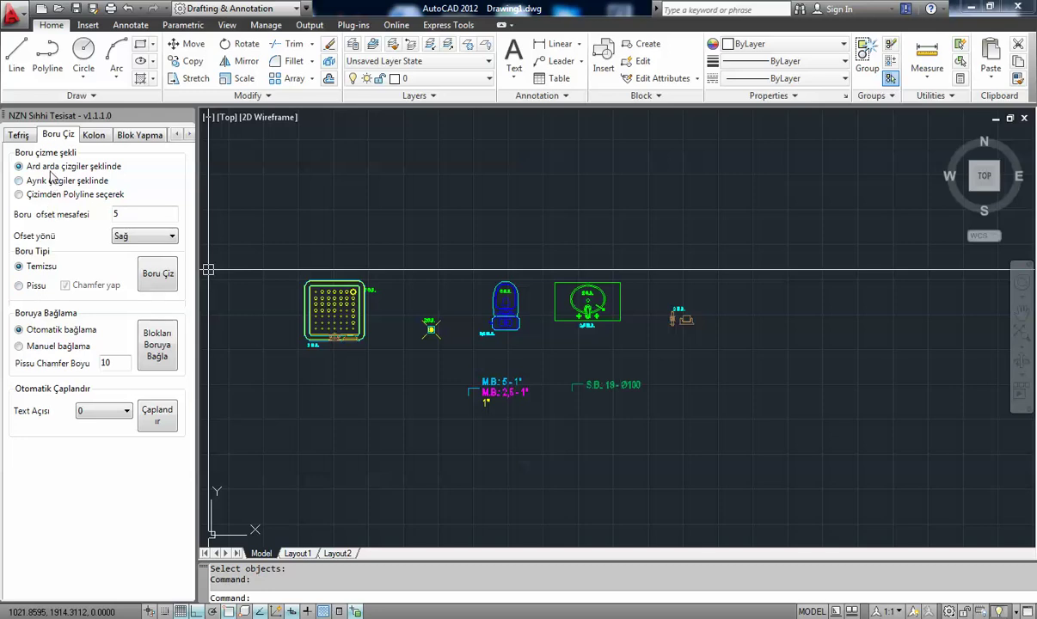
left_click(159, 275)
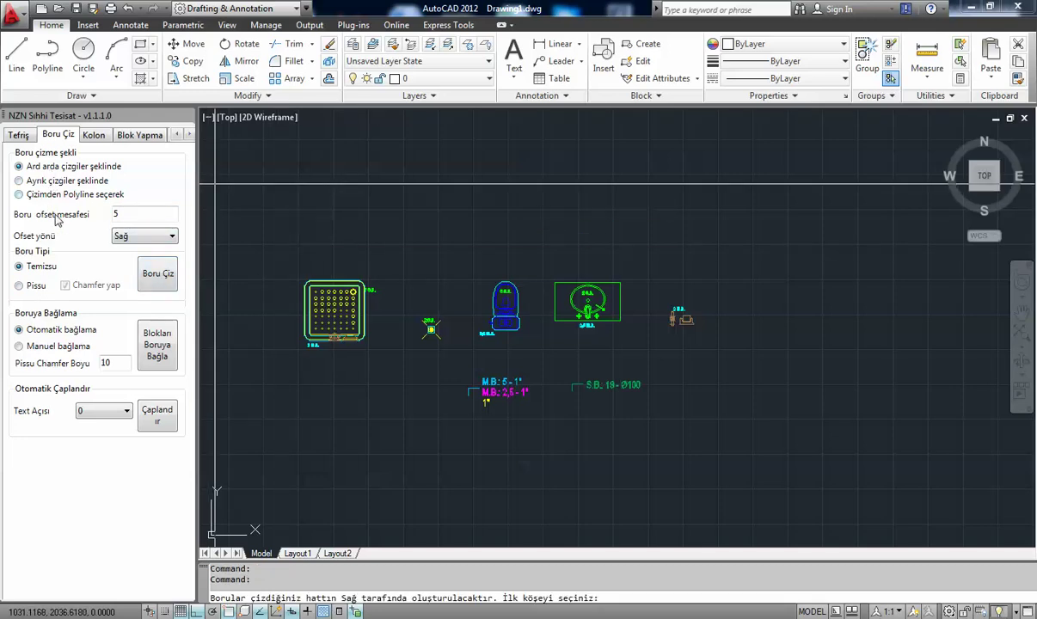
left_click(288, 221)
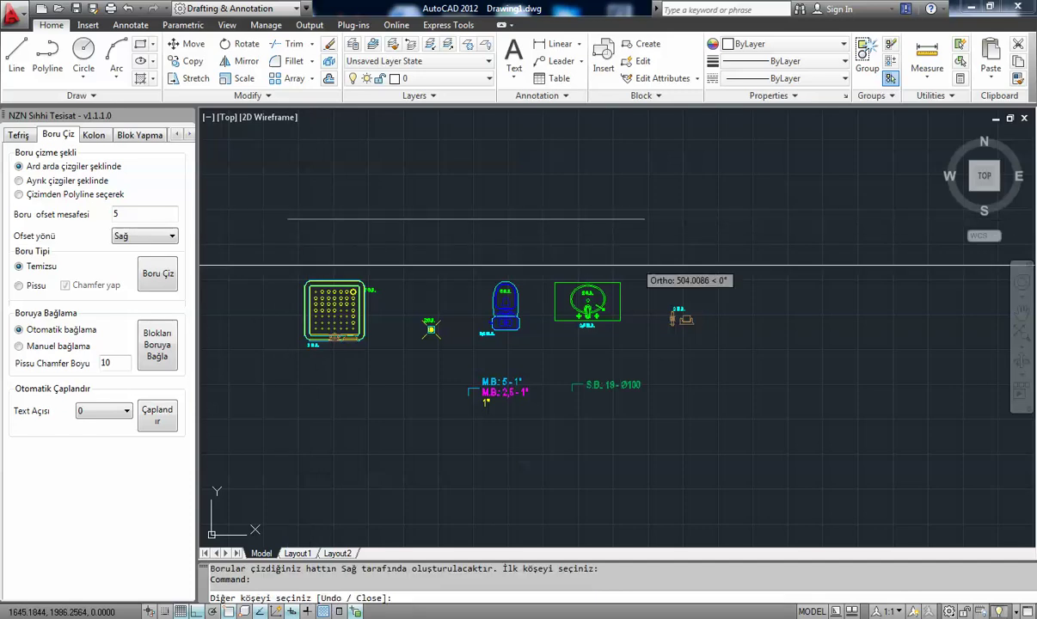
left_click(755, 221)
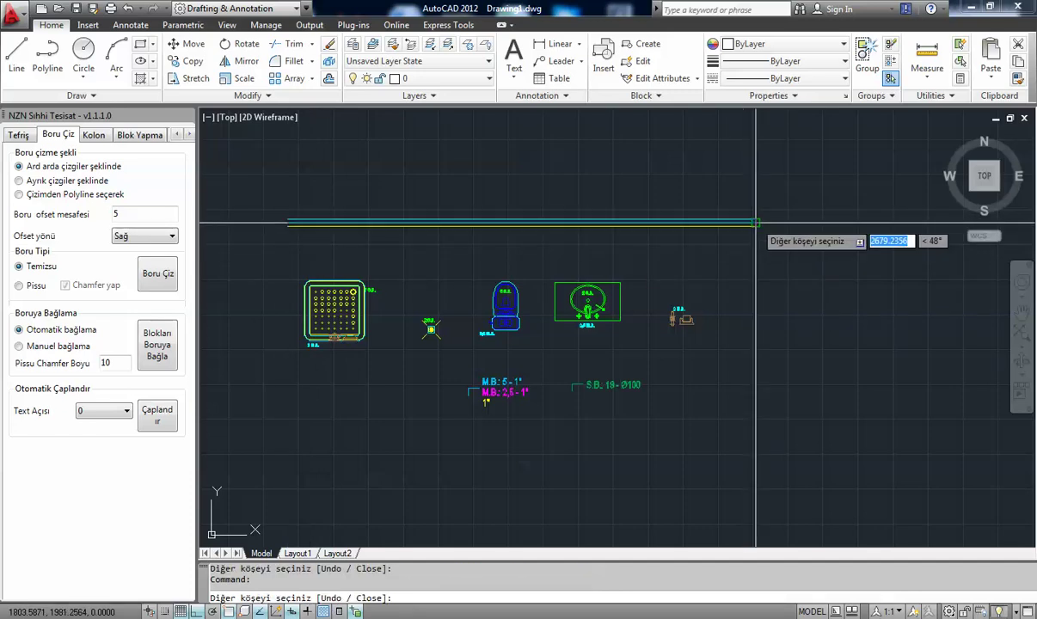
left_click(751, 440)
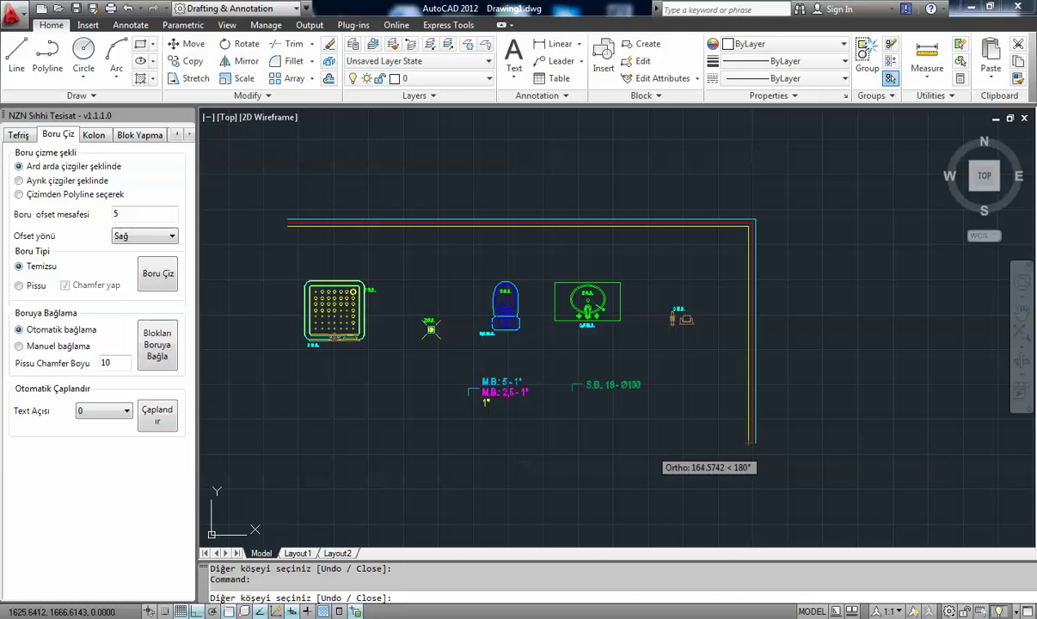
left_click(289, 425)
key("Return")
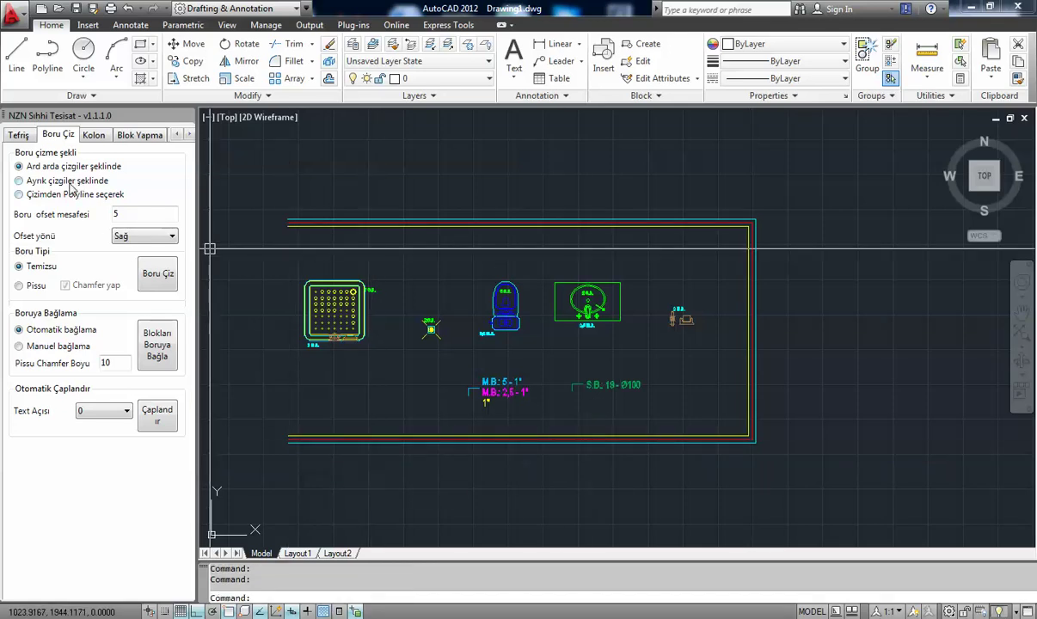
Step: Draw a separate horizontal pipe above the loop and a vertical pipe dropping from its end
left_click(158, 275)
scroll(297, 285, "down", 3)
left_click(360, 195)
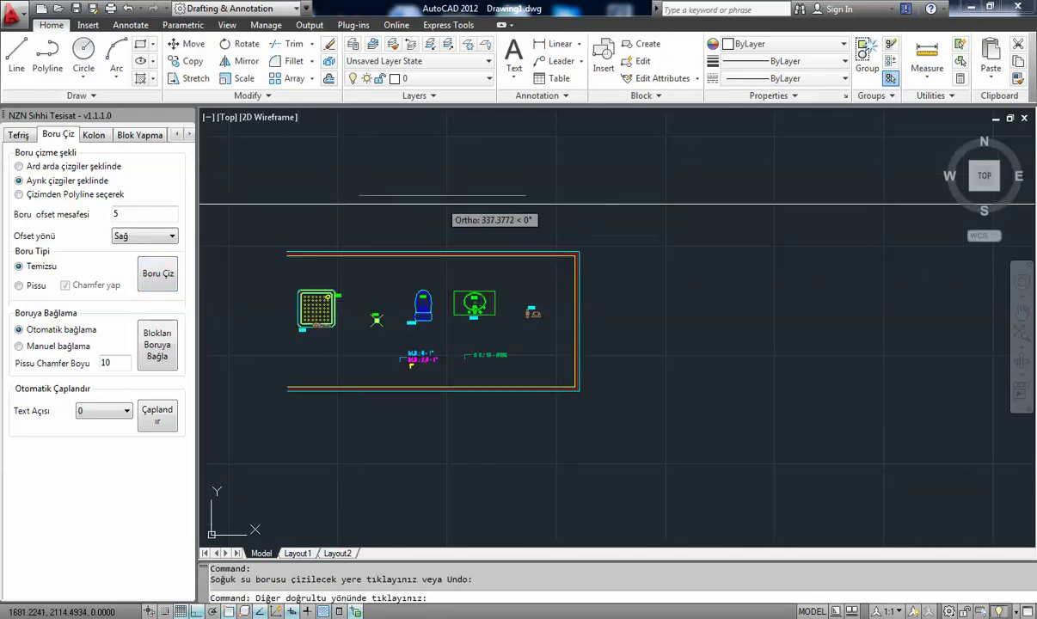
left_click(741, 223)
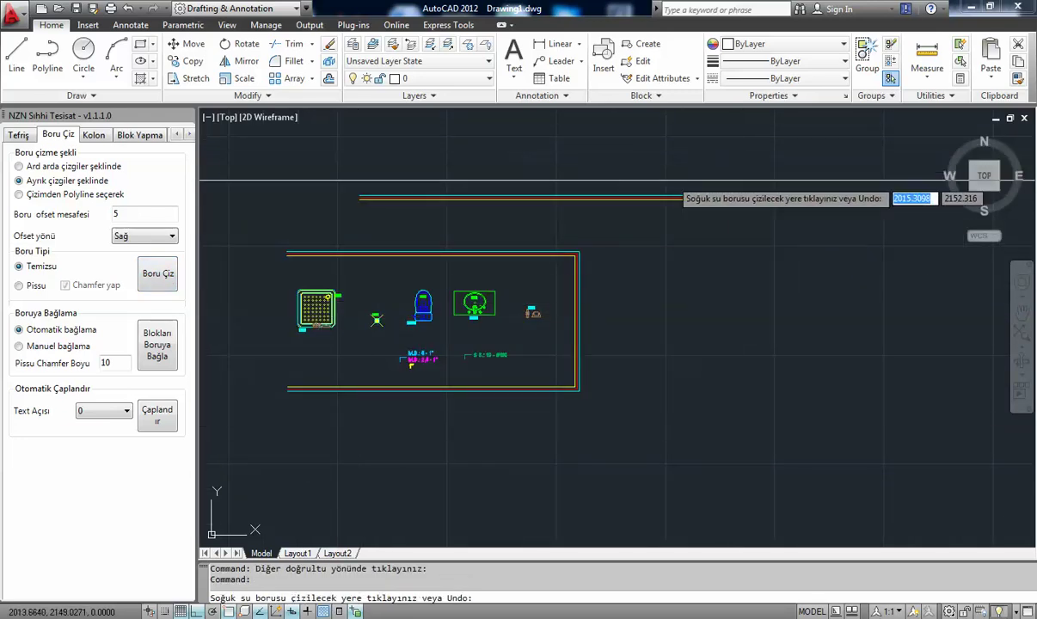
left_click(695, 147)
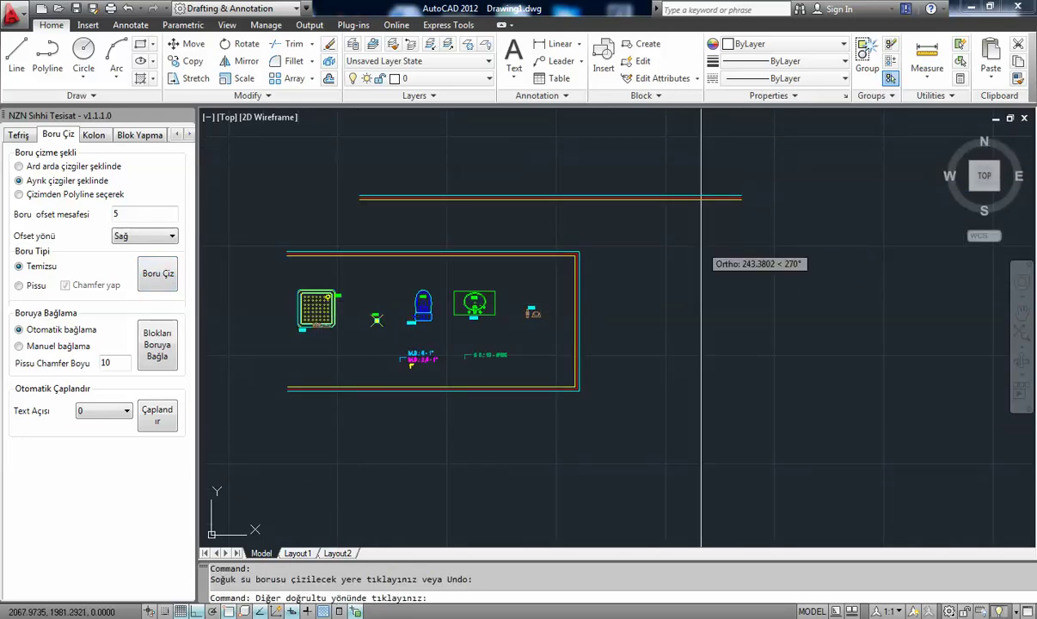
left_click(694, 376)
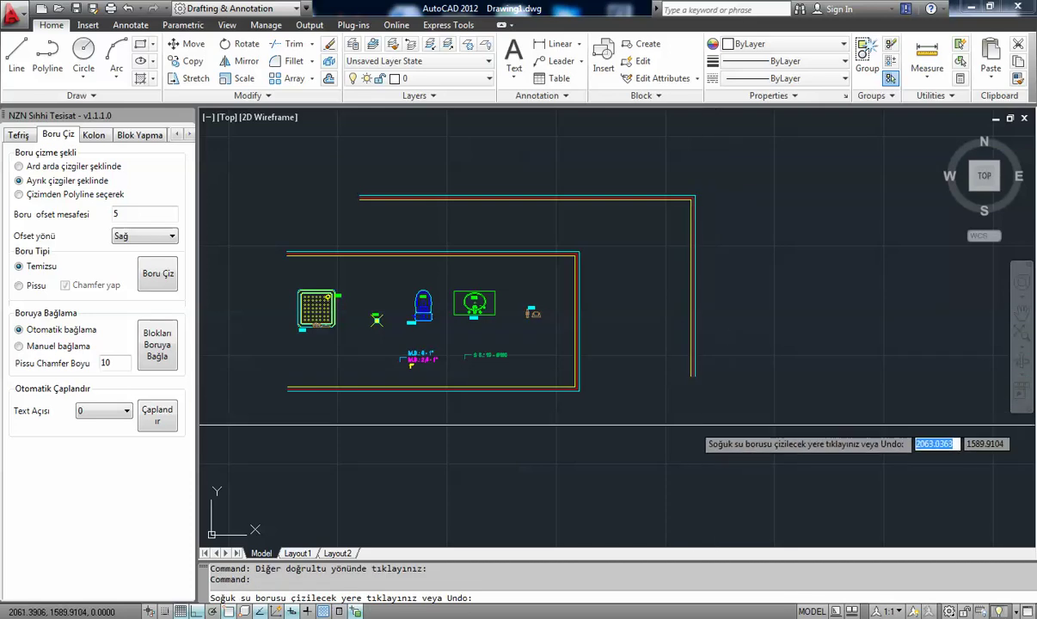
Step: Add separate pipes running right along the bottom, up the right side and left along the top
left_click(645, 427)
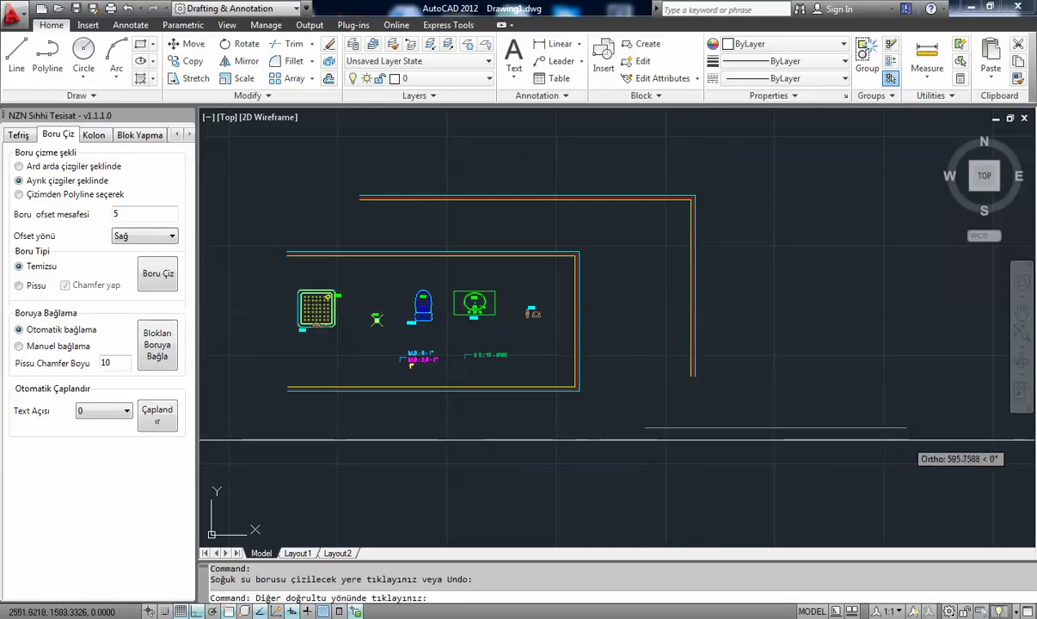
left_click(913, 439)
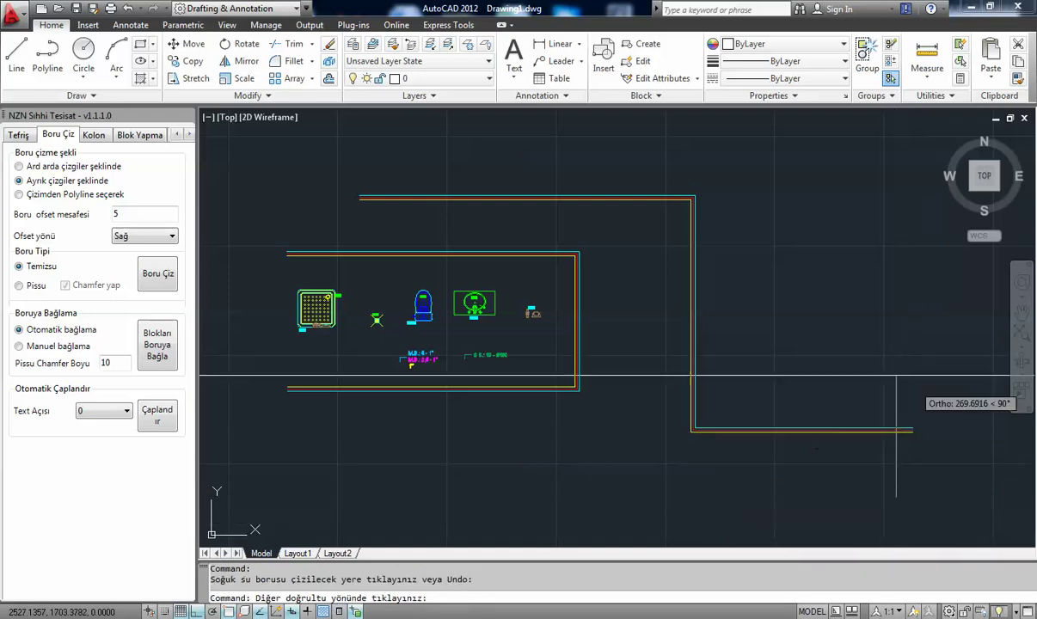
left_click(884, 258)
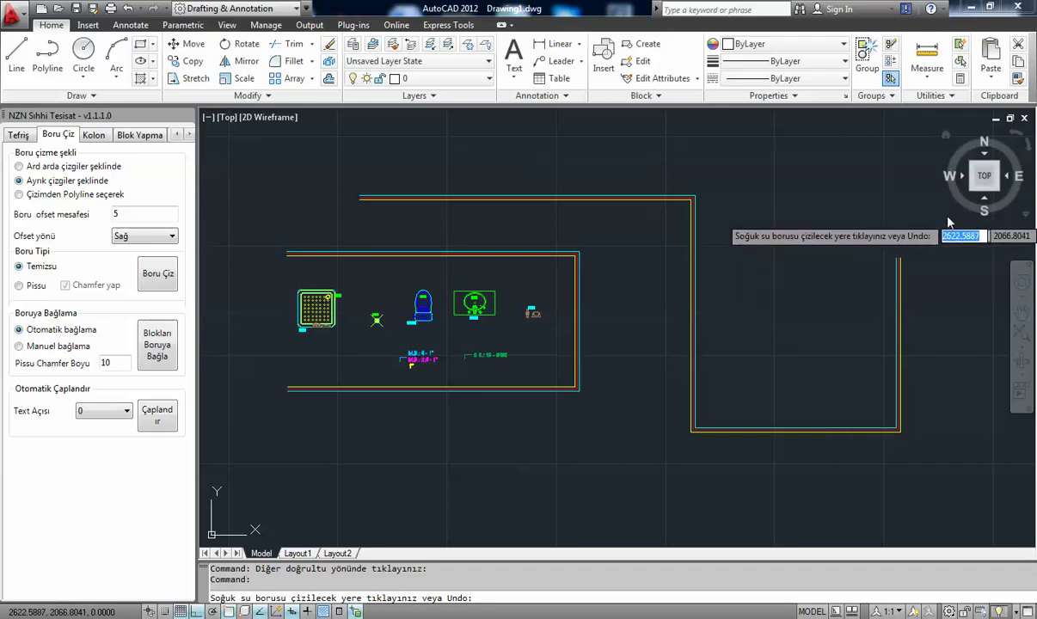
left_click(913, 158)
left_click(575, 153)
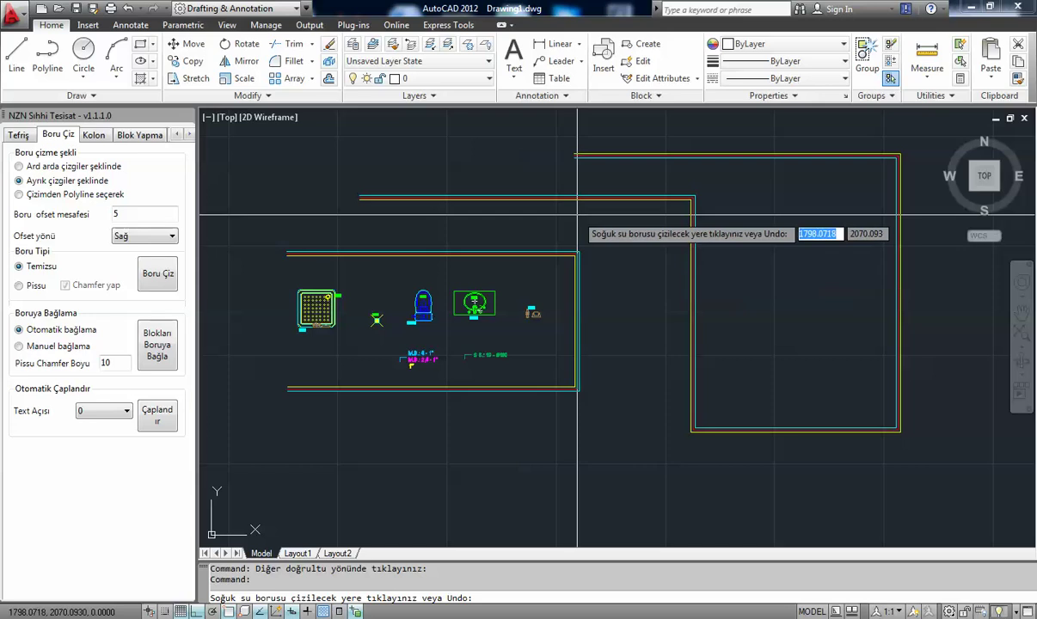
key("Return")
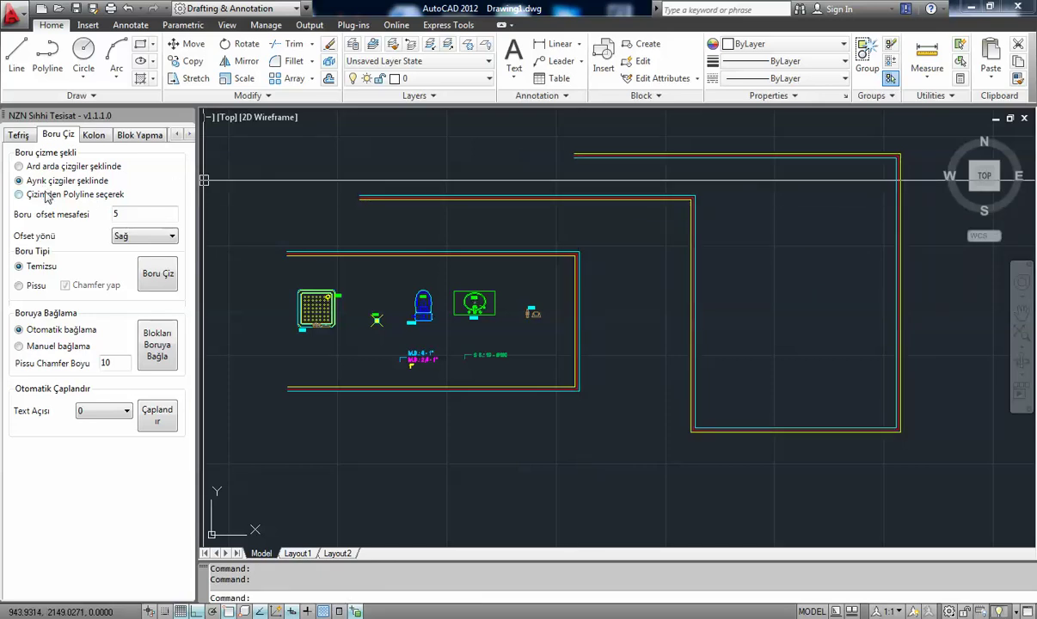
Step: Sketch a three-segment polyline route and convert it into a pipe with Çizimden Polyline seçerek
left_click(56, 53)
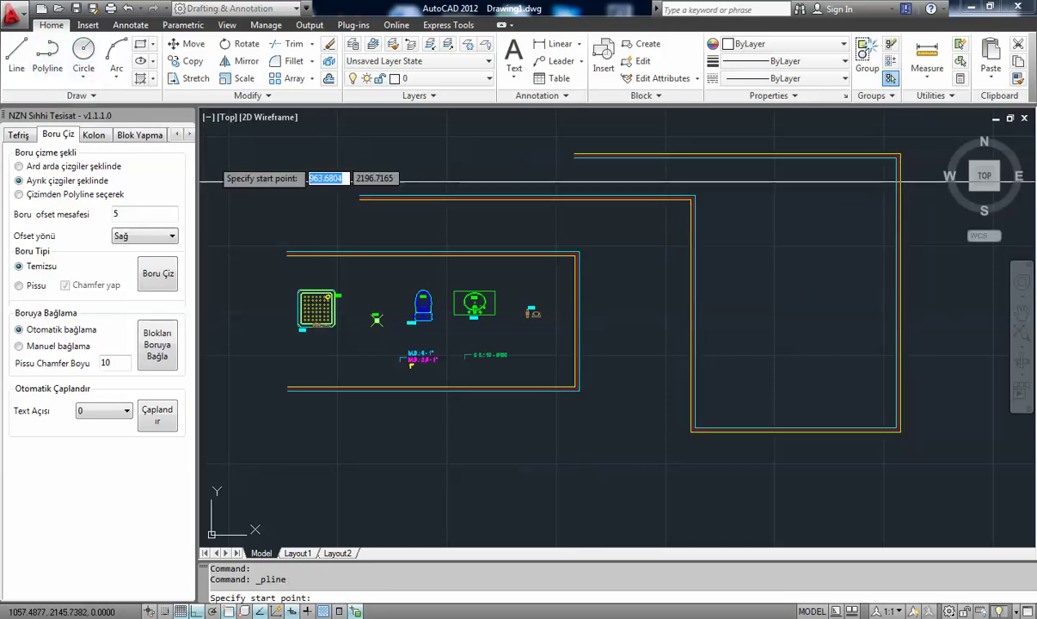
left_click(289, 211)
left_click(636, 217)
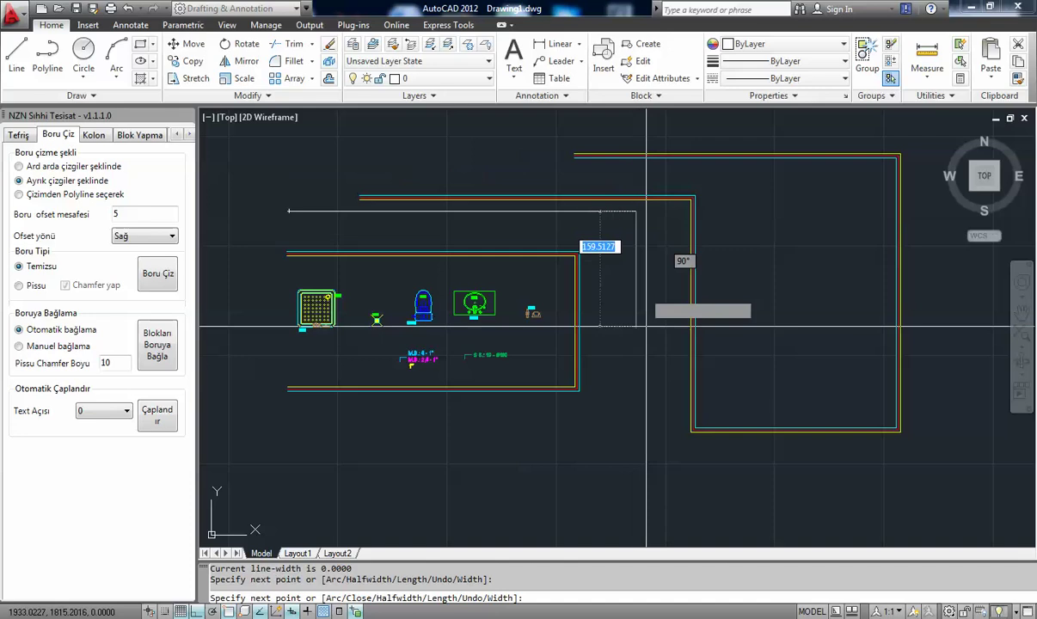
left_click(636, 458)
left_click(367, 458)
key("Return")
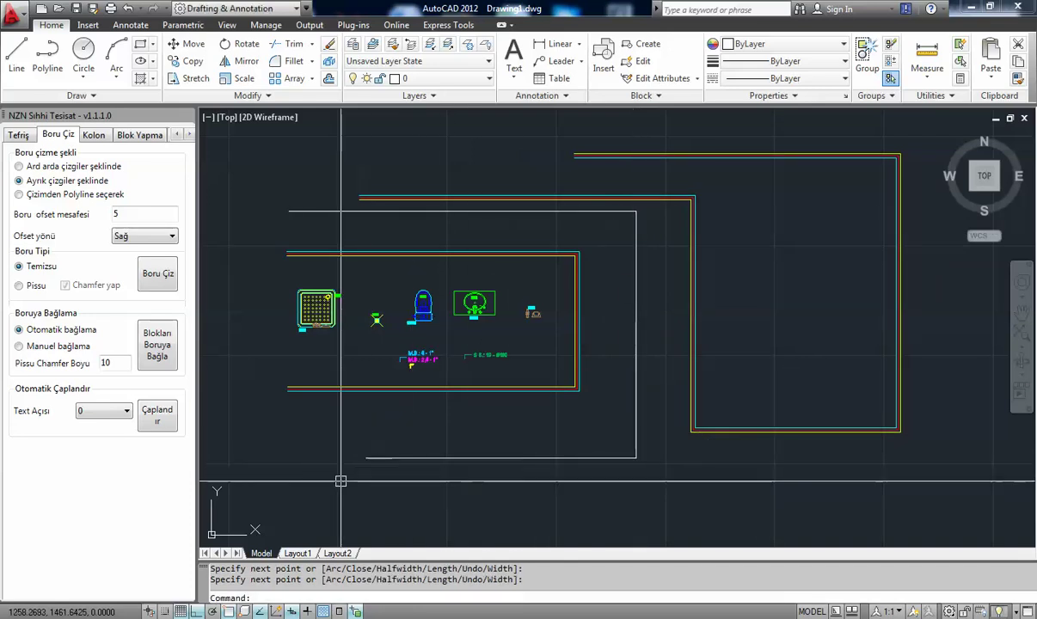
left_click(48, 195)
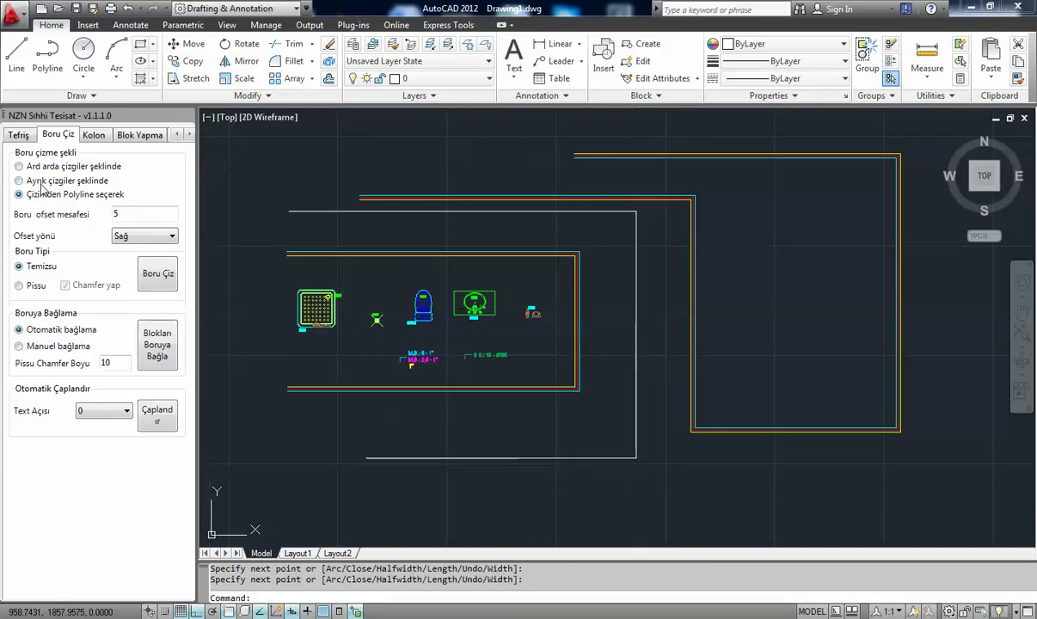
left_click(158, 275)
left_click(475, 212)
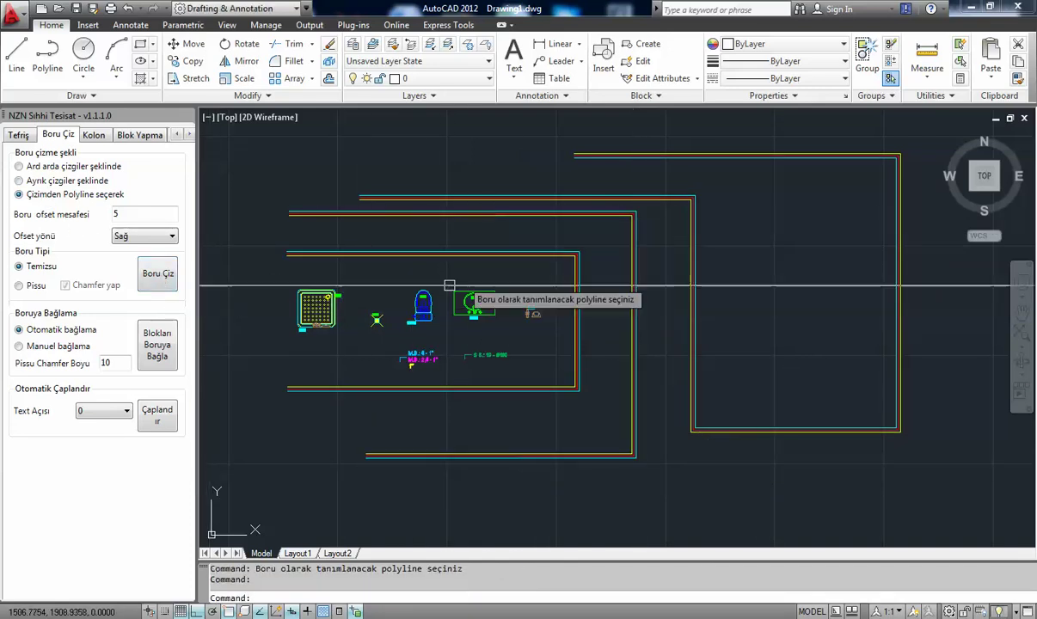
Step: Window-select the extra outer pipe runs and erase them with E
left_click(759, 301)
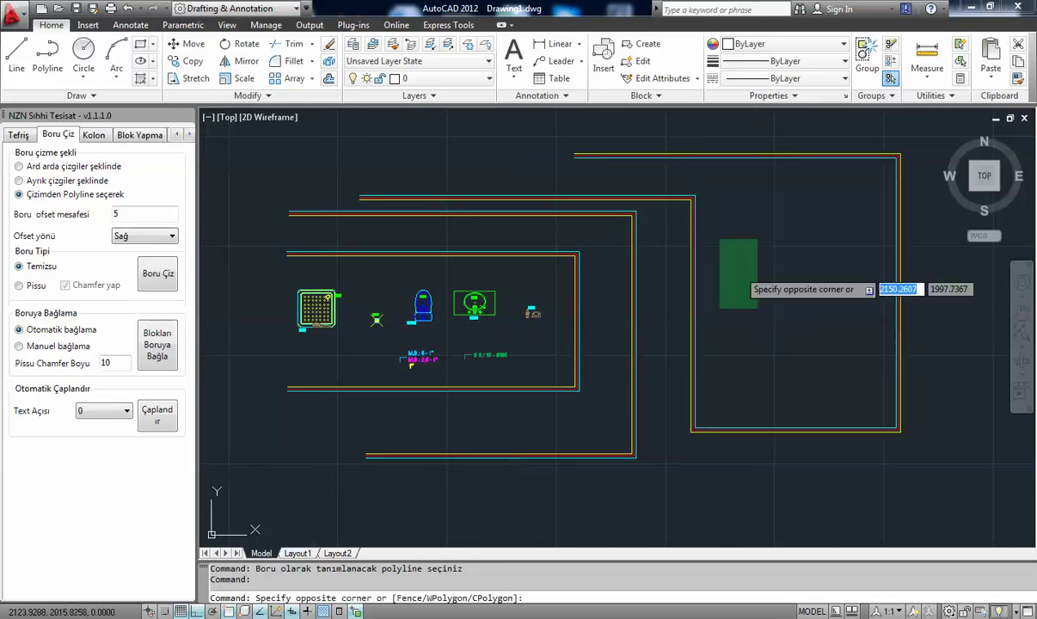
left_click(616, 148)
type("e")
key("Return")
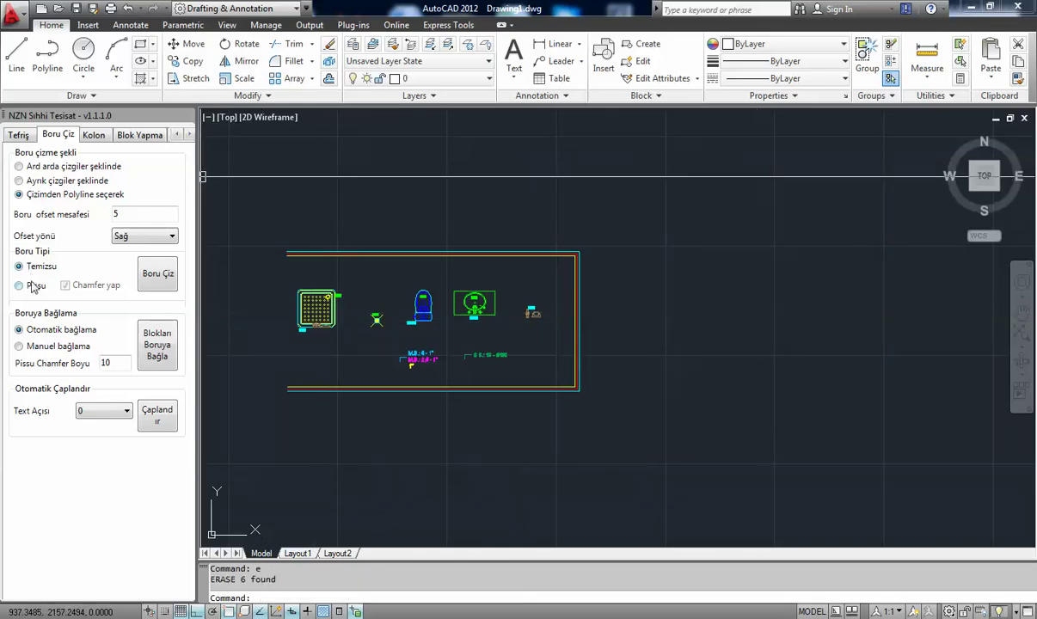
Step: Make new pipes chamfered drain pipes with a Pissu Chamfer Boyu of 30
left_click(20, 285)
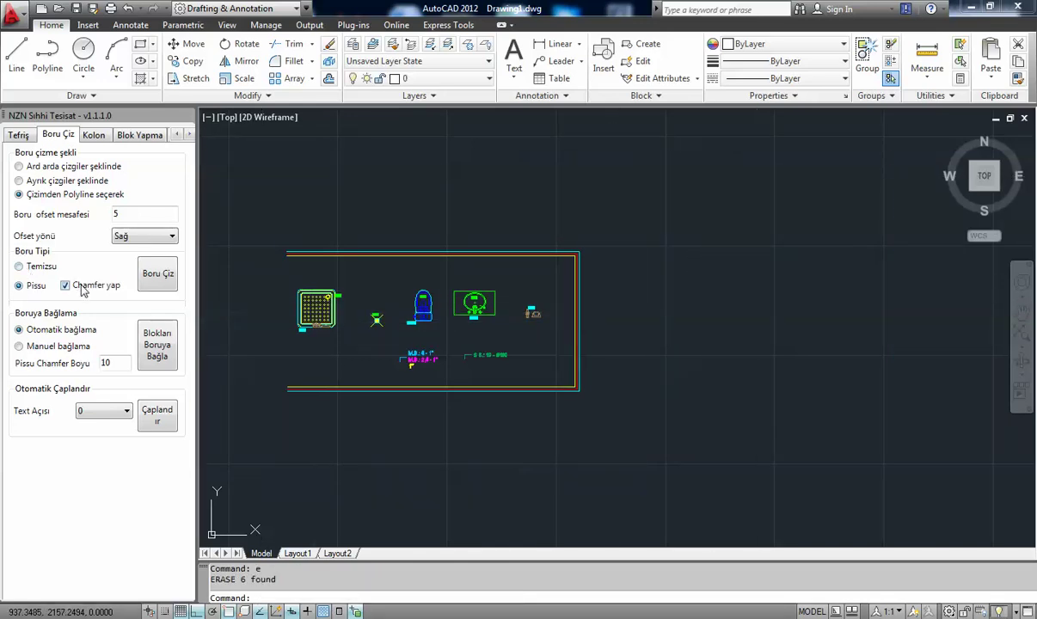
left_click(115, 365)
left_click(169, 273)
key("Escape")
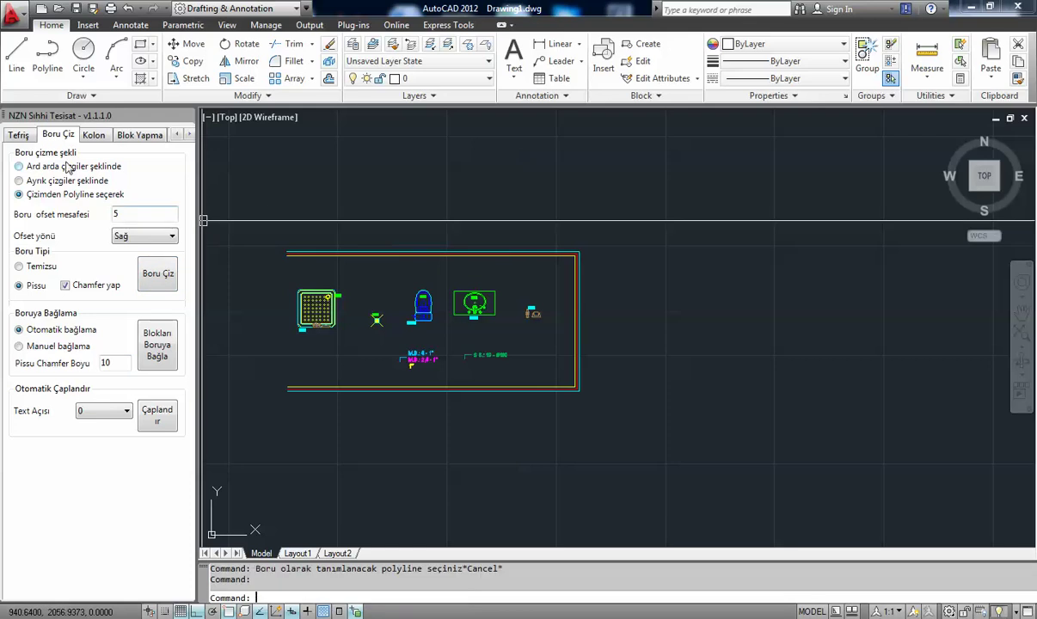
Step: Draw a trial three-corner drain pipe route around the right of the fixtures
left_click(154, 286)
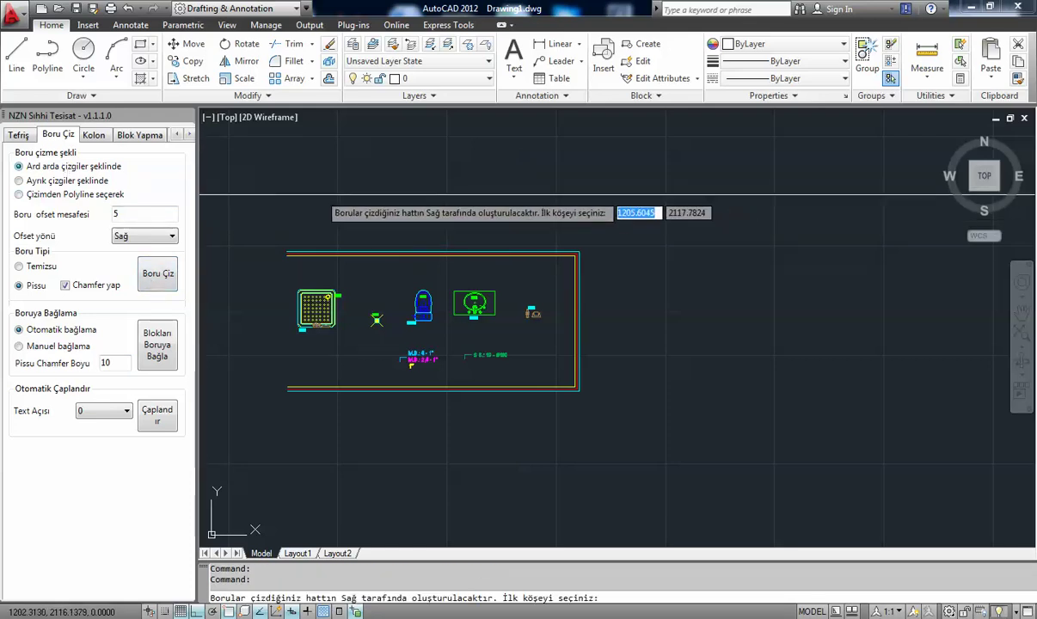
left_click(306, 201)
left_click(633, 200)
left_click(607, 394)
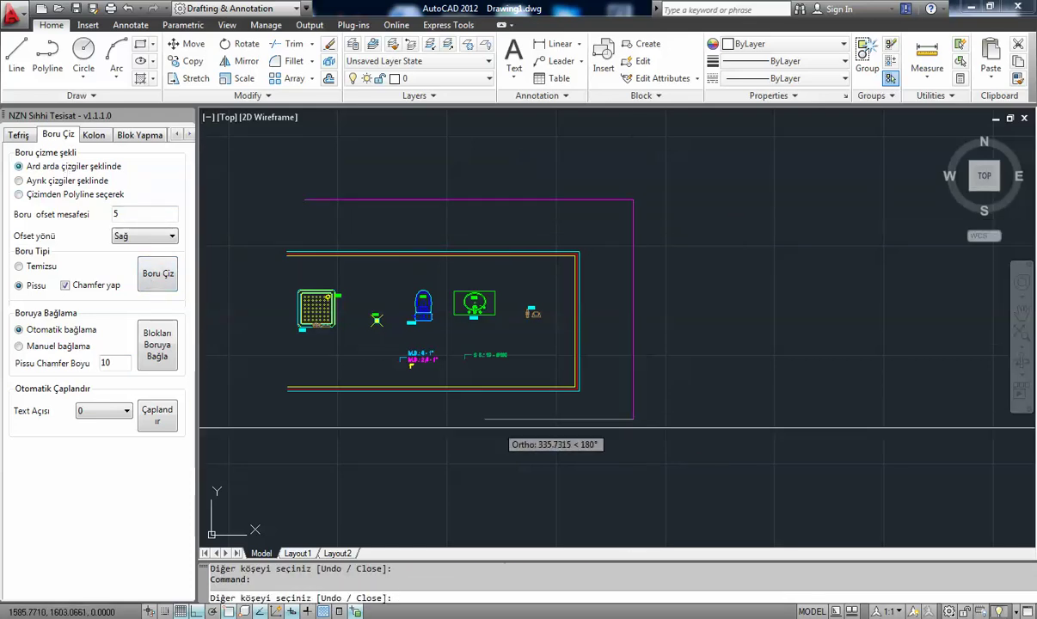
key("Return")
scroll(639, 194, "up", 5)
scroll(622, 207, "down", 6)
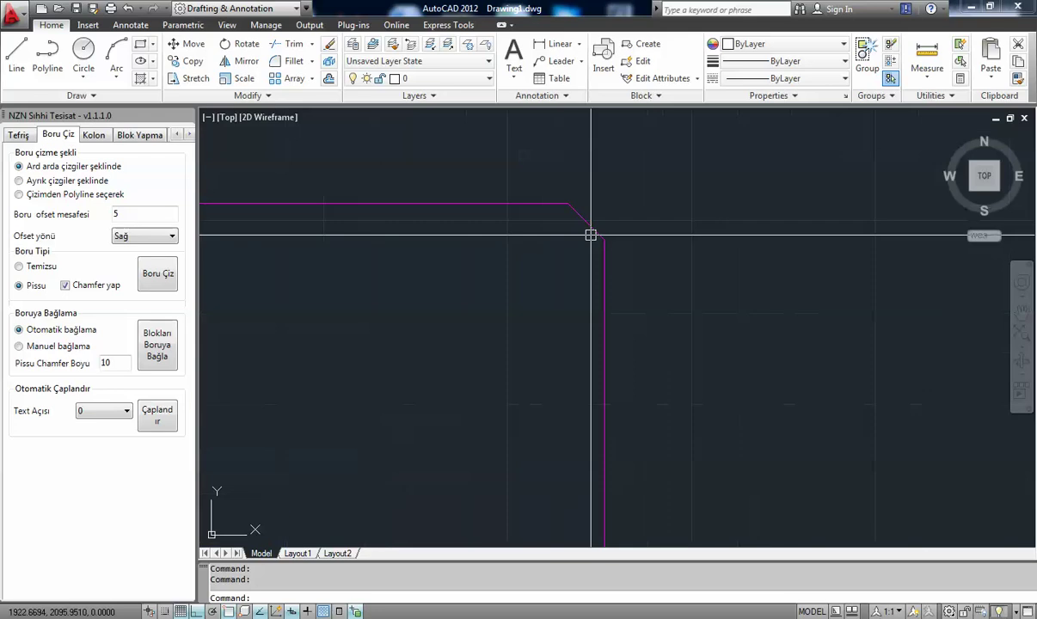
scroll(619, 376, "up", 2)
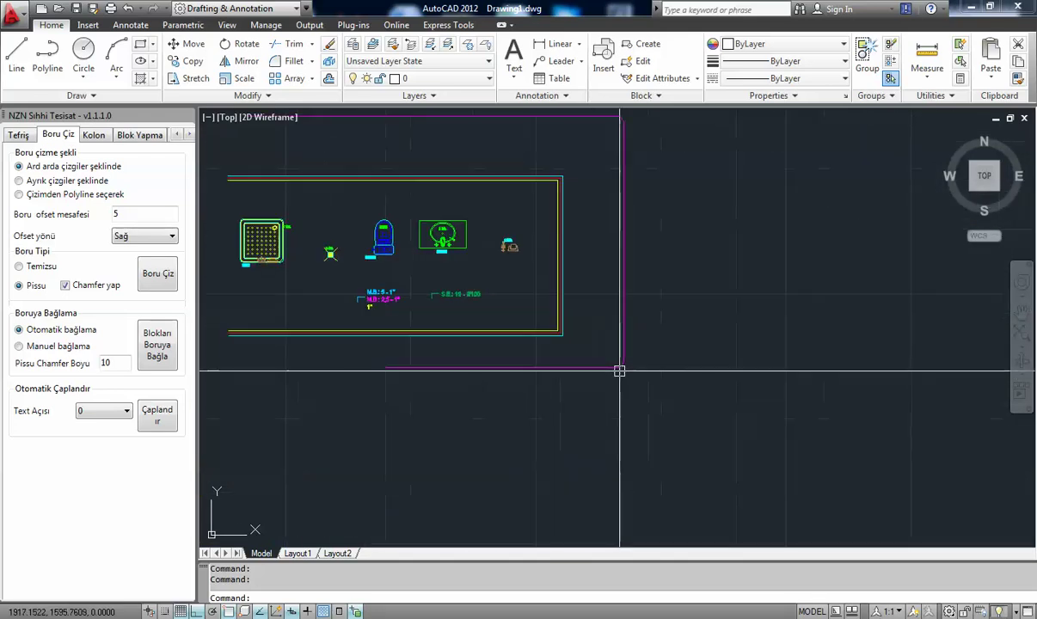
scroll(568, 317, "down", 3)
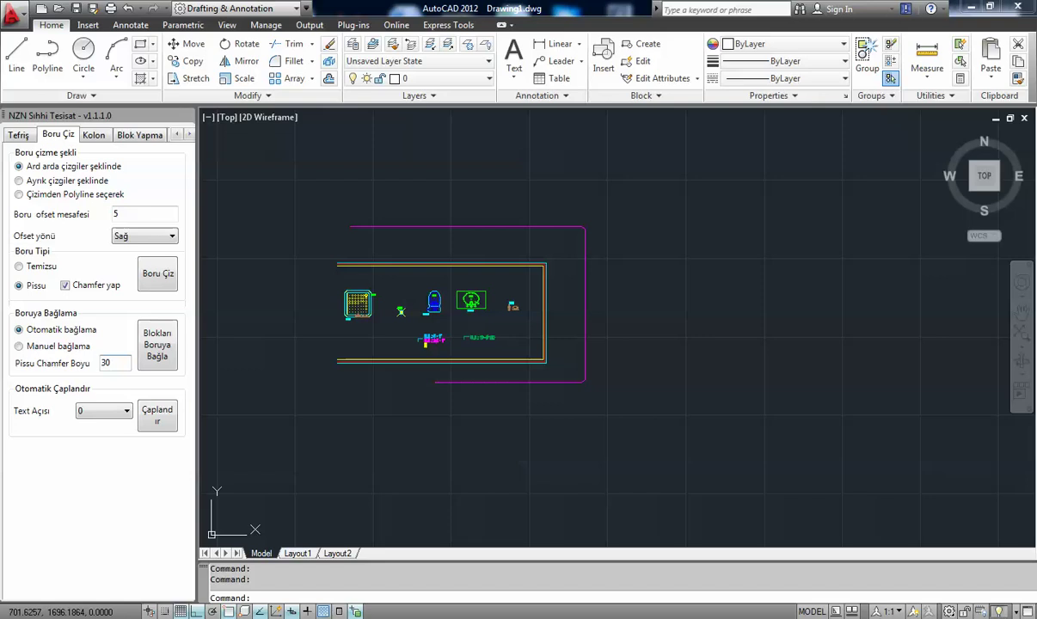
scroll(475, 255, "up", 2)
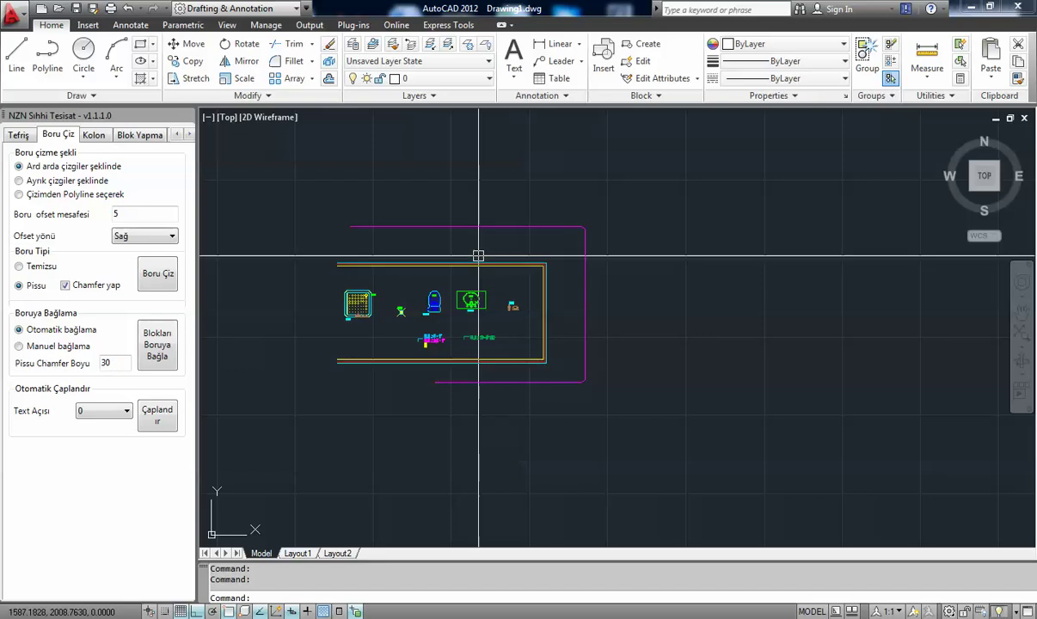
Step: Draw a second trial drain pipe route with four corners down the right and along the bottom
left_click(155, 274)
left_click(288, 185)
left_click(655, 186)
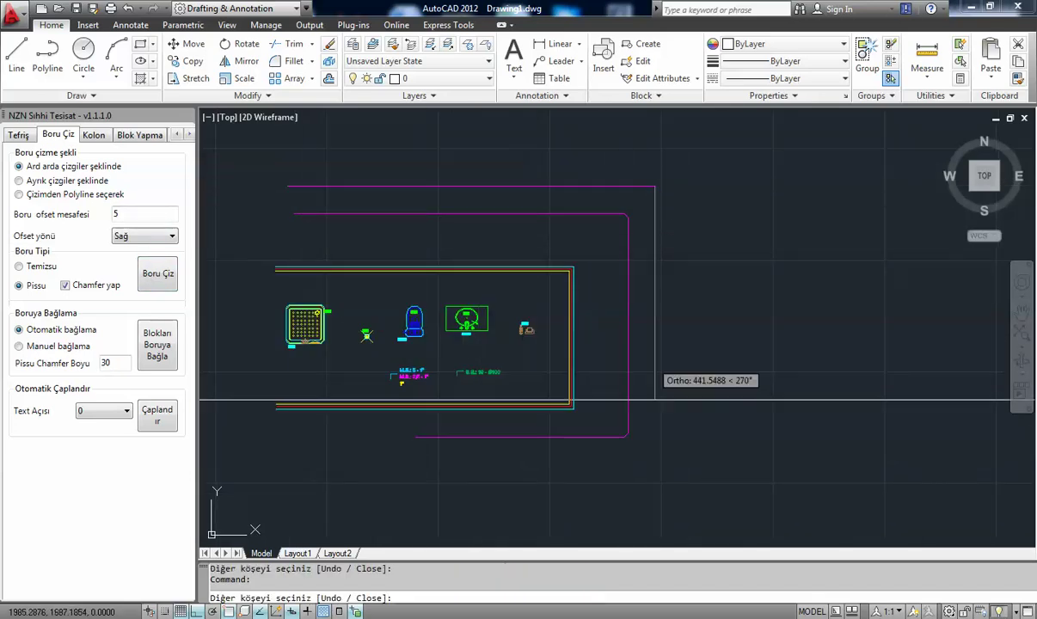
left_click(656, 467)
left_click(420, 467)
key("Return")
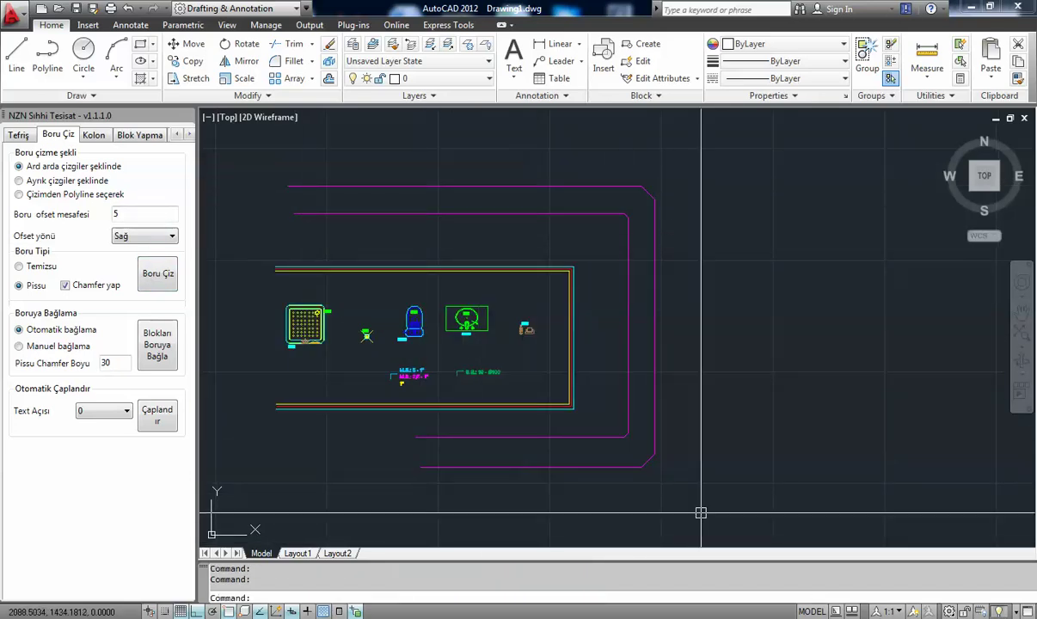
Step: Erase both trial pipe outlines with E
left_click(619, 186)
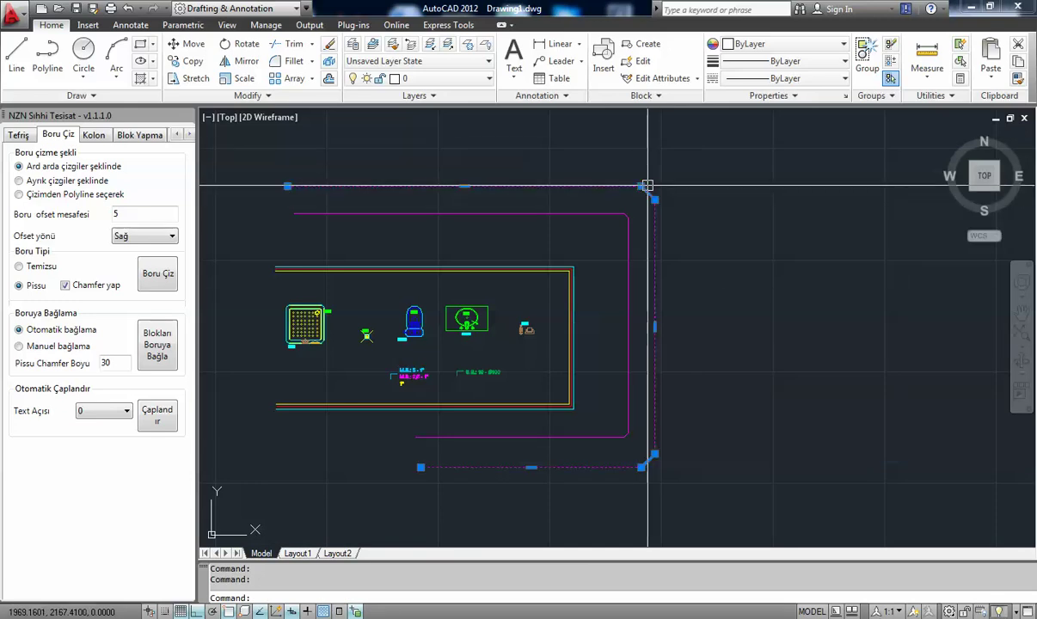
left_click(584, 214)
type("e")
key("Return")
scroll(324, 316, "up", 5)
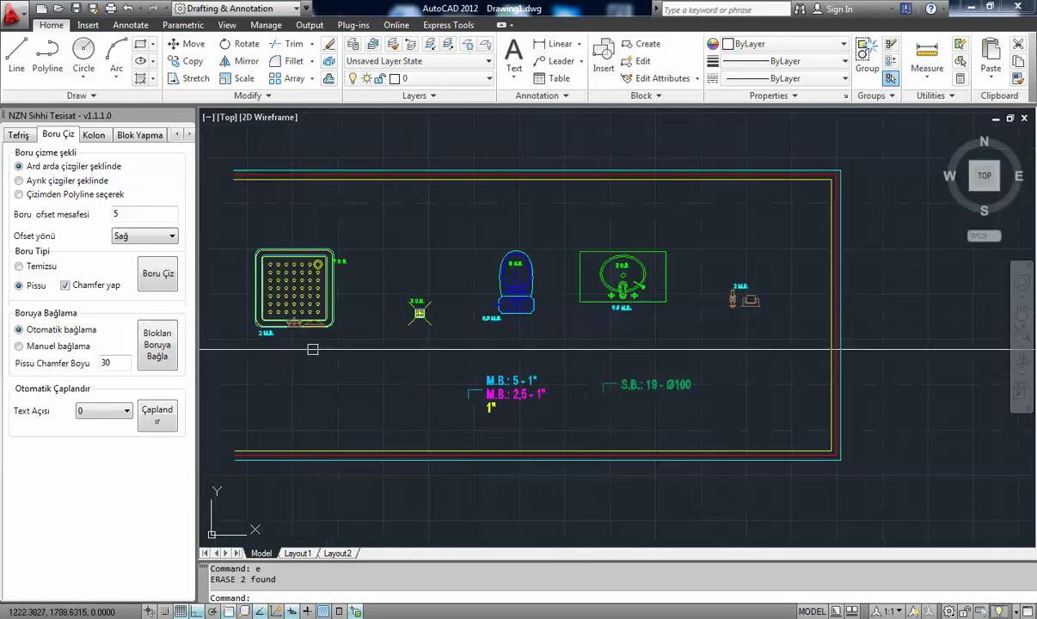
scroll(323, 317, "down", 3)
scroll(394, 289, "up", 1)
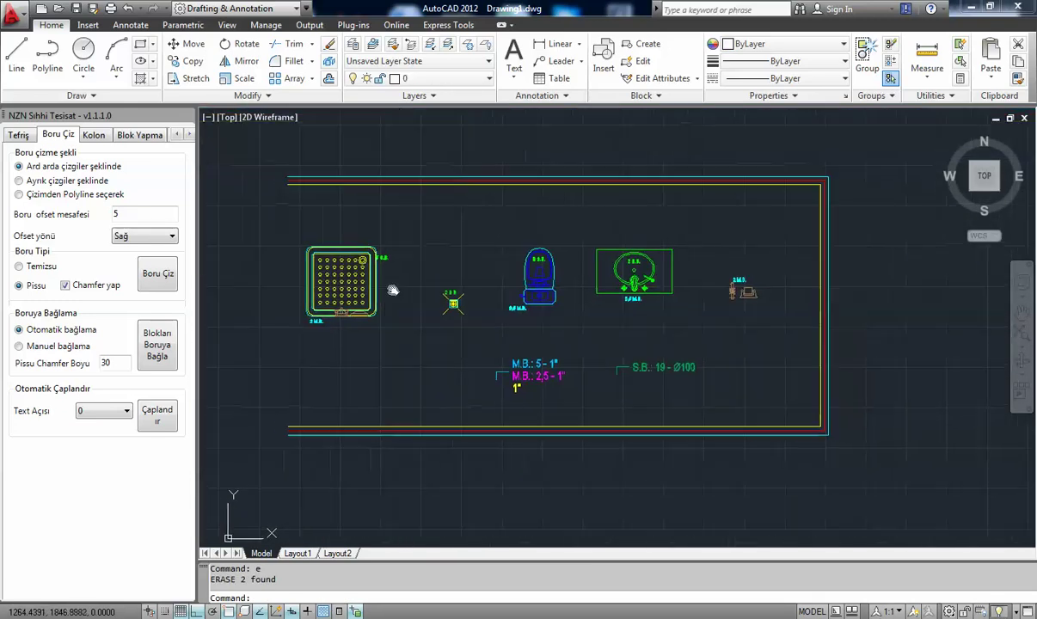
Step: Draw one straight drain pipe from the room's left side to its right side above the fixtures
left_click(159, 275)
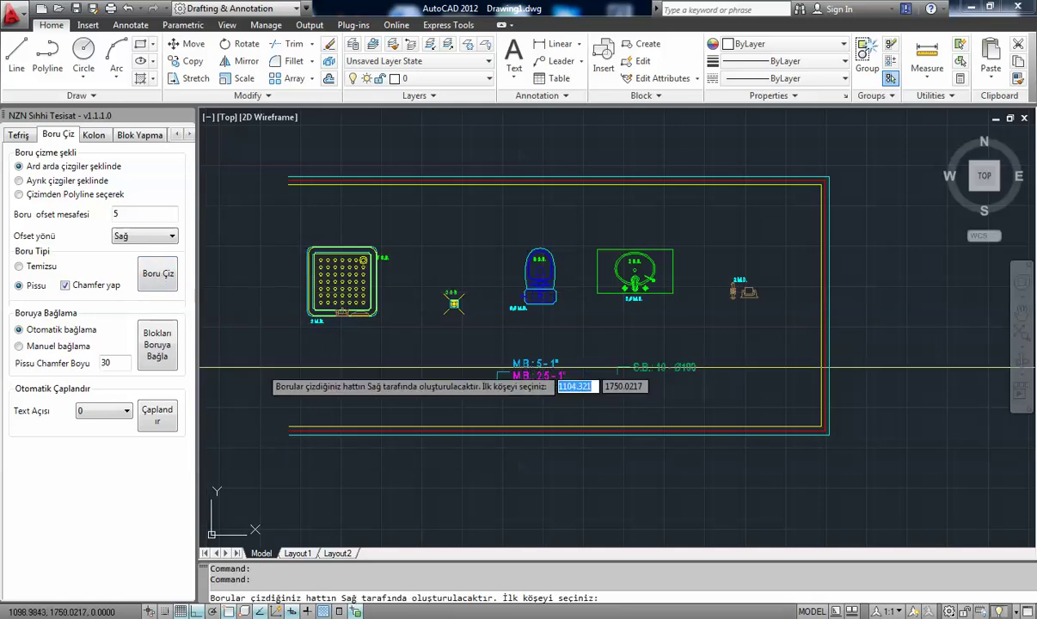
left_click(251, 226)
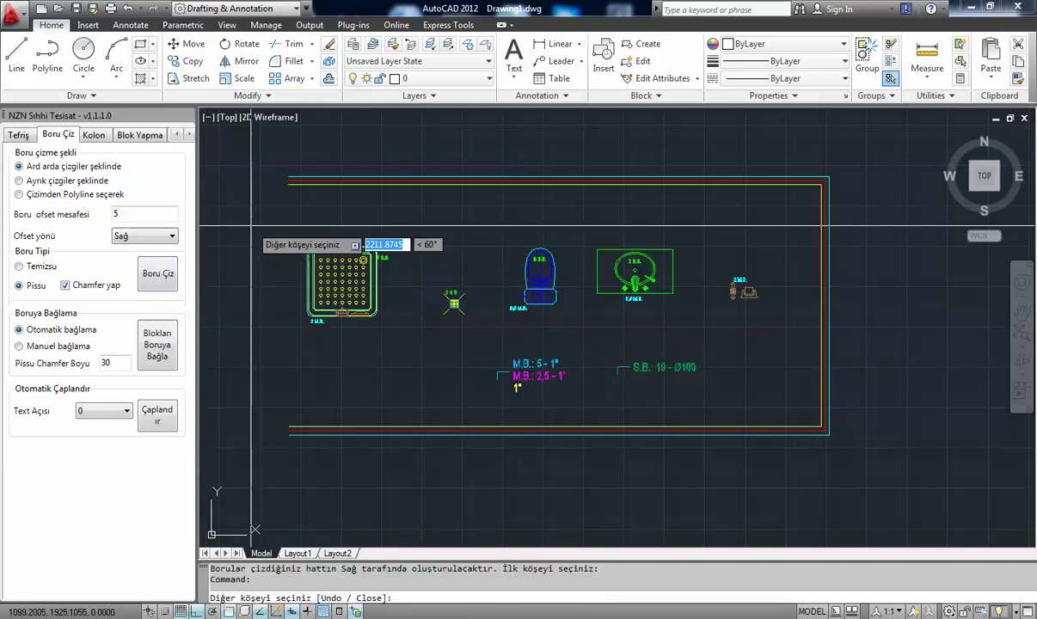
left_click(793, 227)
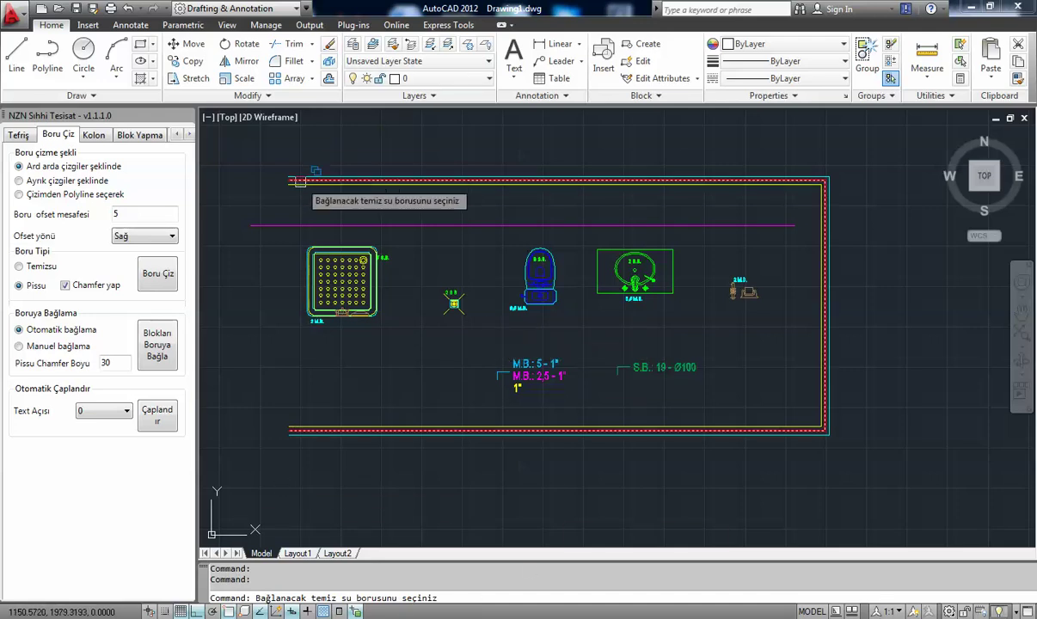
scroll(426, 172, "up", 2)
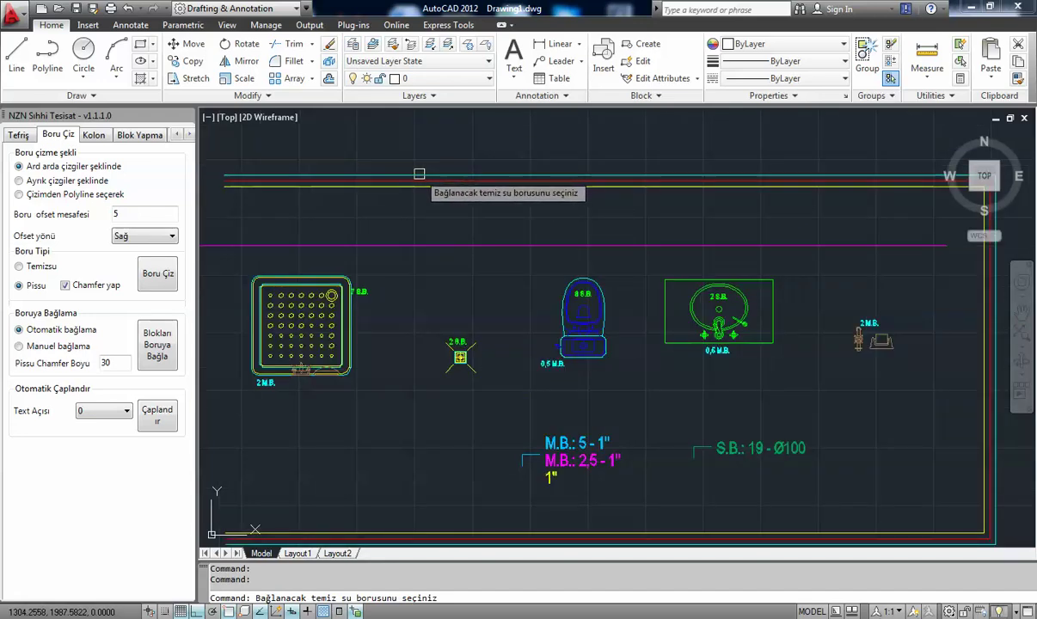
Step: Connect the five window-selected fixture blocks to the clean-water and drain pipes
left_click(441, 248)
scroll(447, 246, "down", 2)
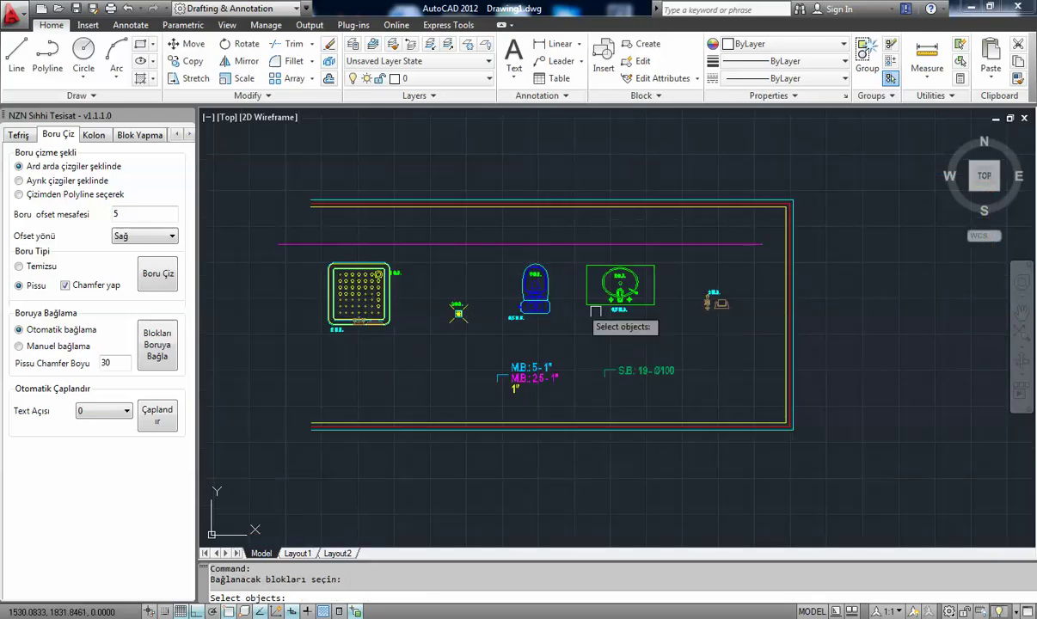
left_click(753, 334)
left_click(268, 184)
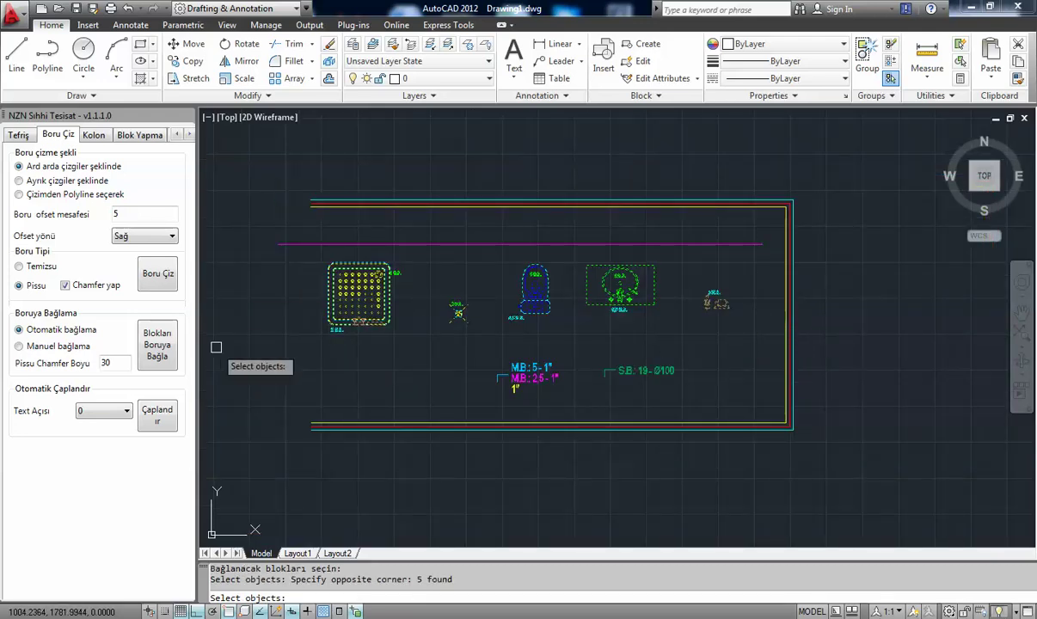
key("Return")
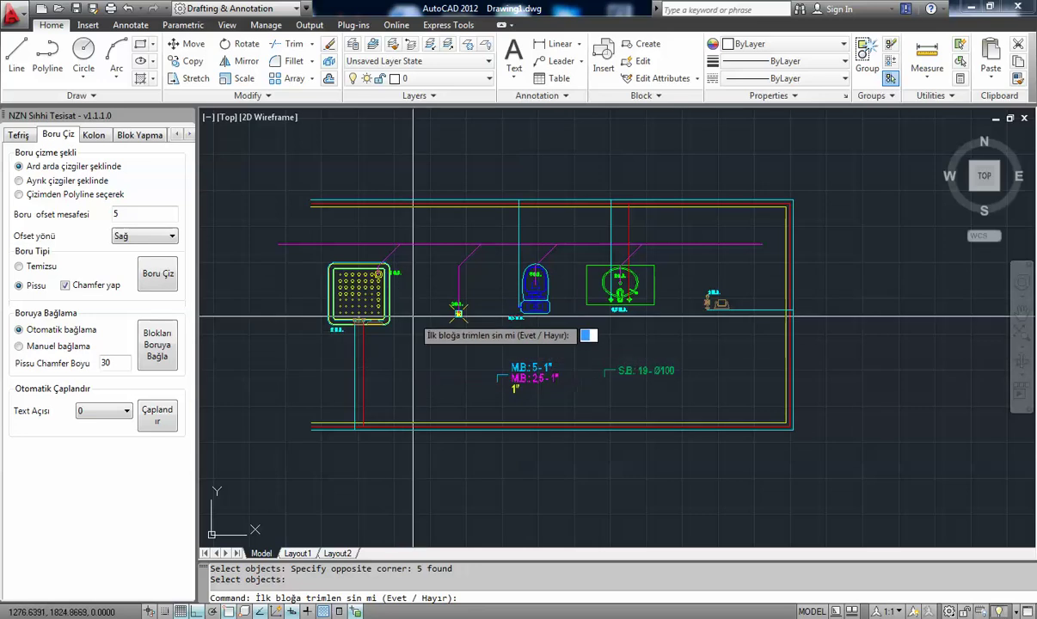
key("Return")
left_click(460, 258)
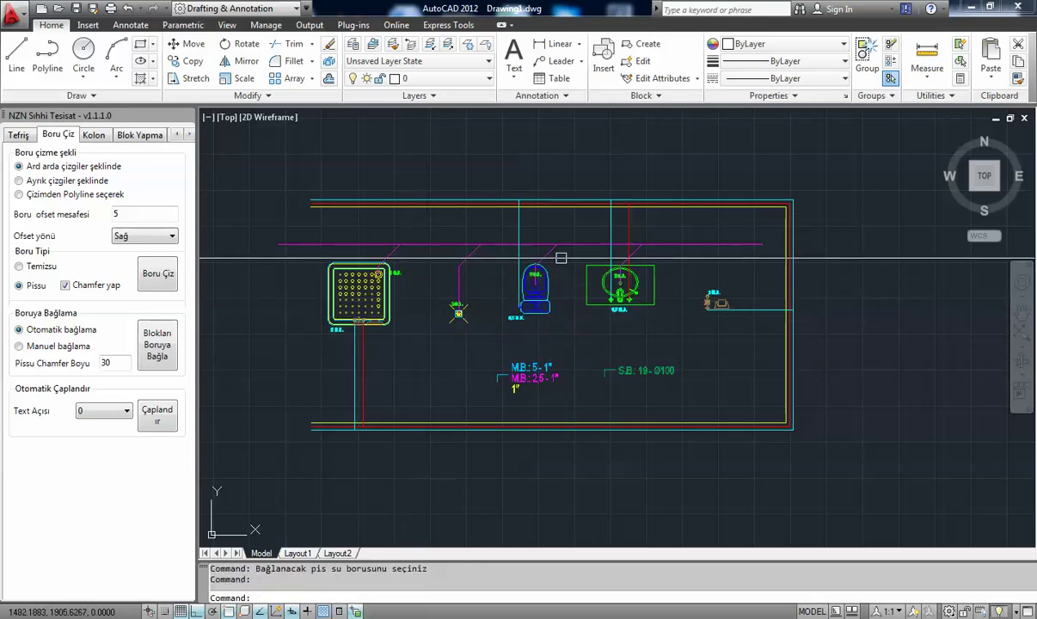
left_click(458, 305)
Step: Inspect the new branches and the drain chamfer length of 30, cancelling the running command
scroll(467, 197, "up", 2)
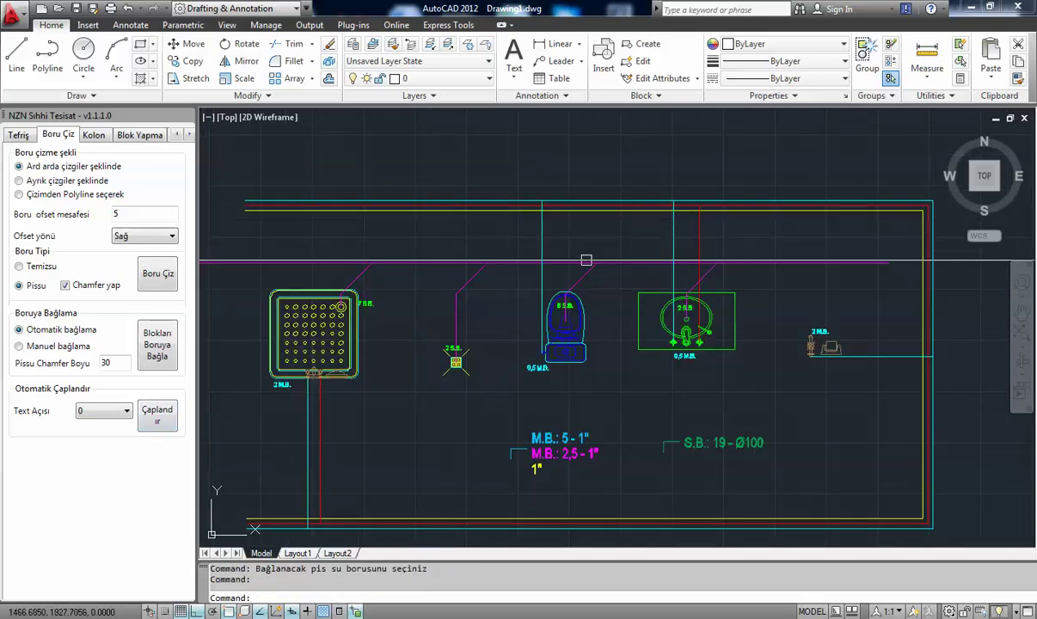
scroll(387, 138, "down", 2)
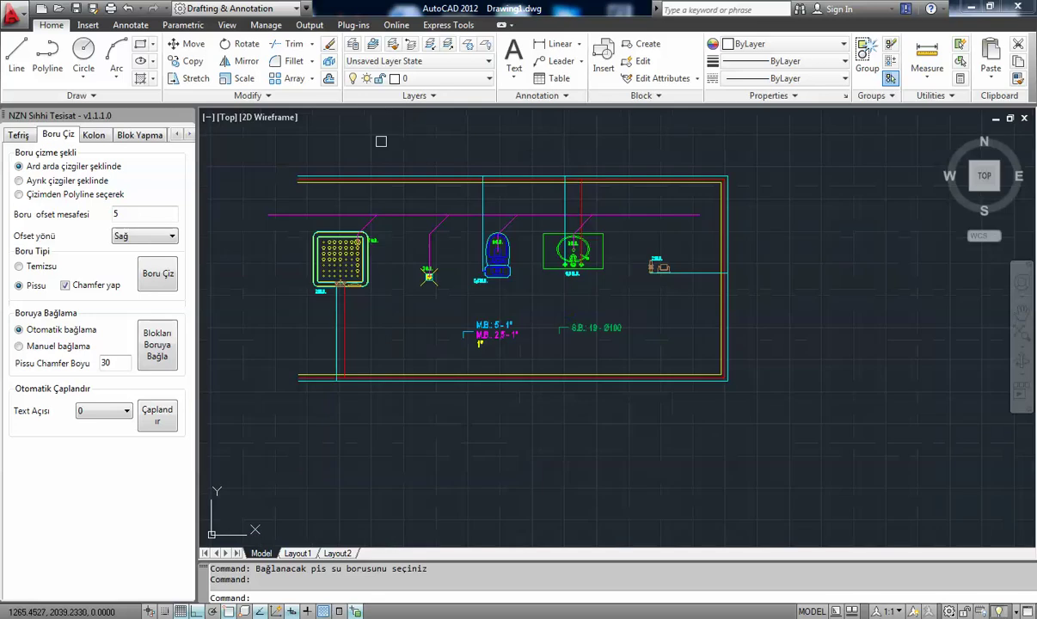
scroll(302, 250, "up", 3)
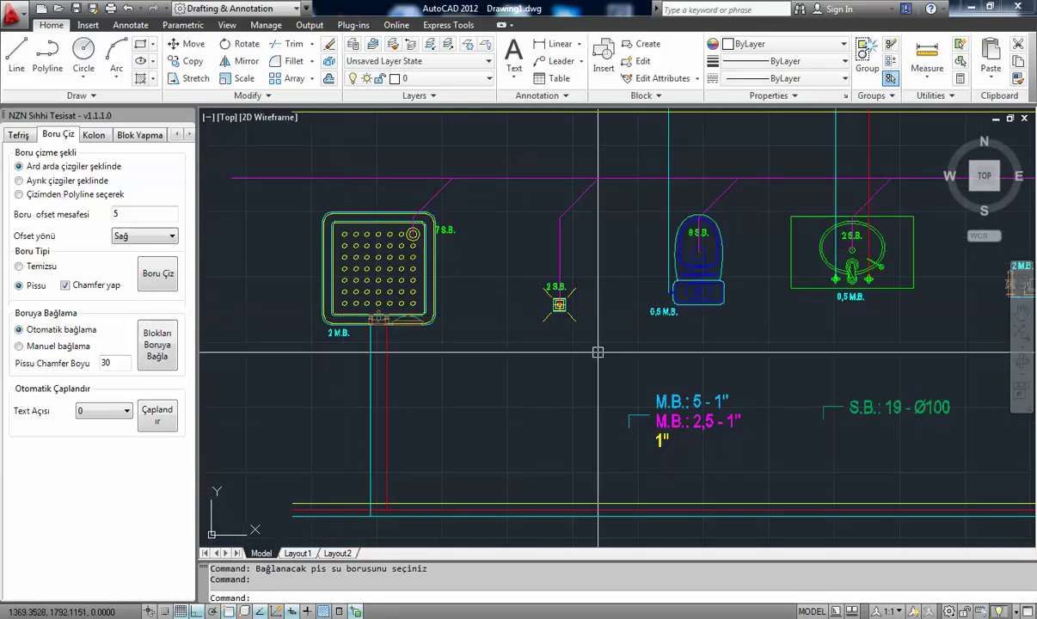
mouse_move(702, 343)
middle_mouse_down()
mouse_move(489, 422)
mouse_move(593, 389)
middle_mouse_up()
scroll(515, 355, "down", 2)
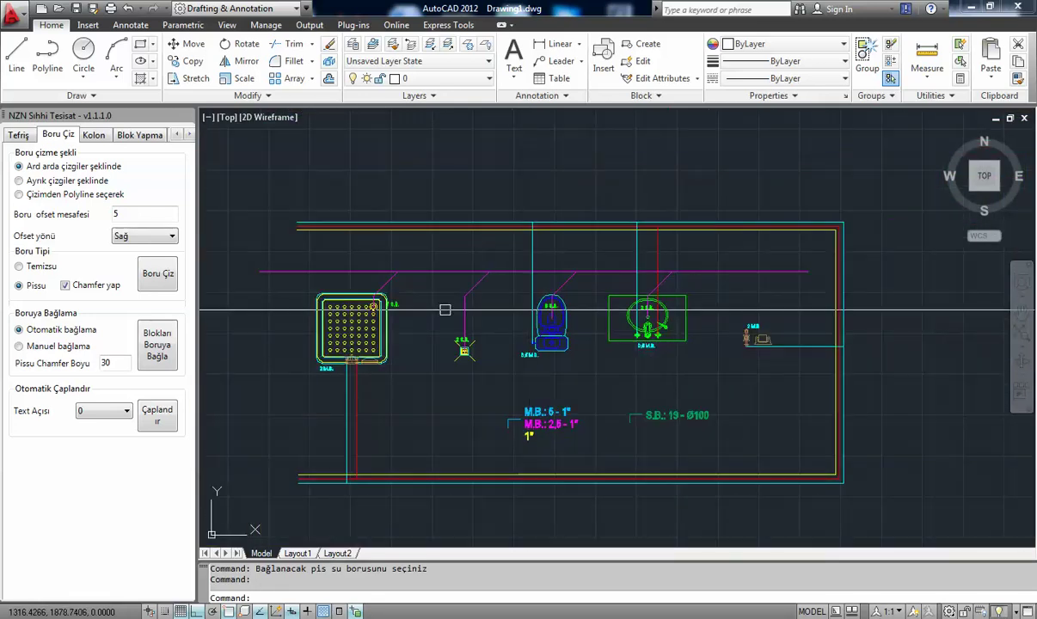
double_click(98, 363)
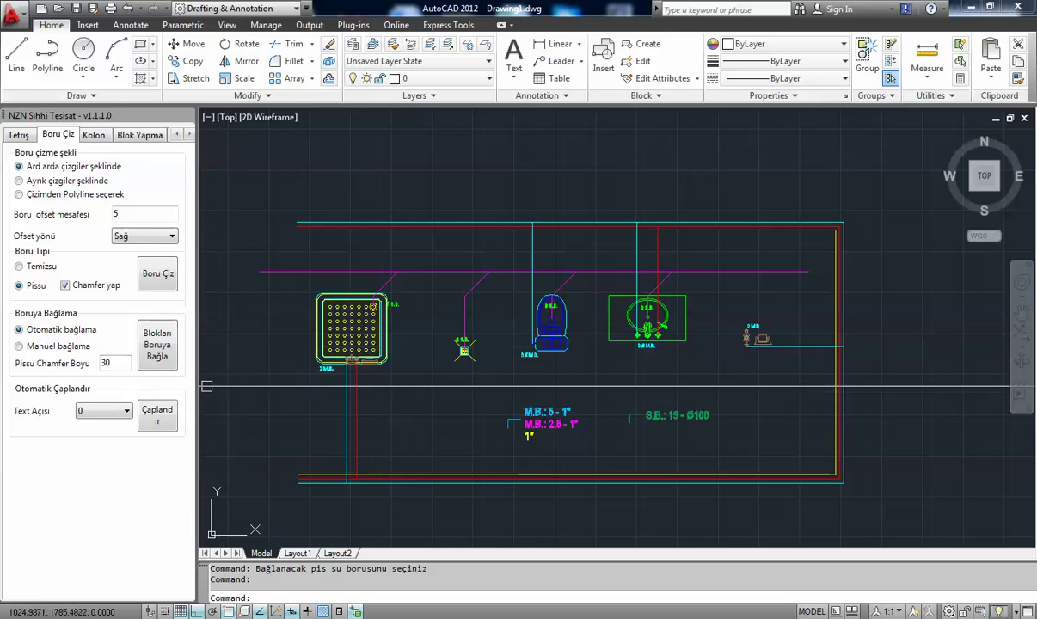
scroll(489, 293, "up", 3)
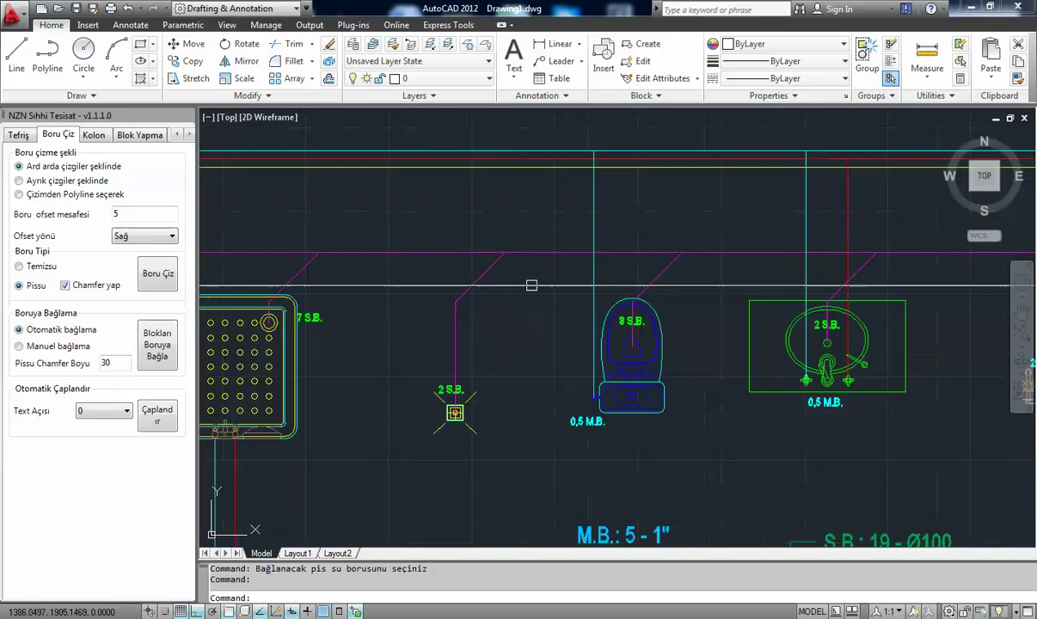
key("Escape")
scroll(708, 278, "down", 5)
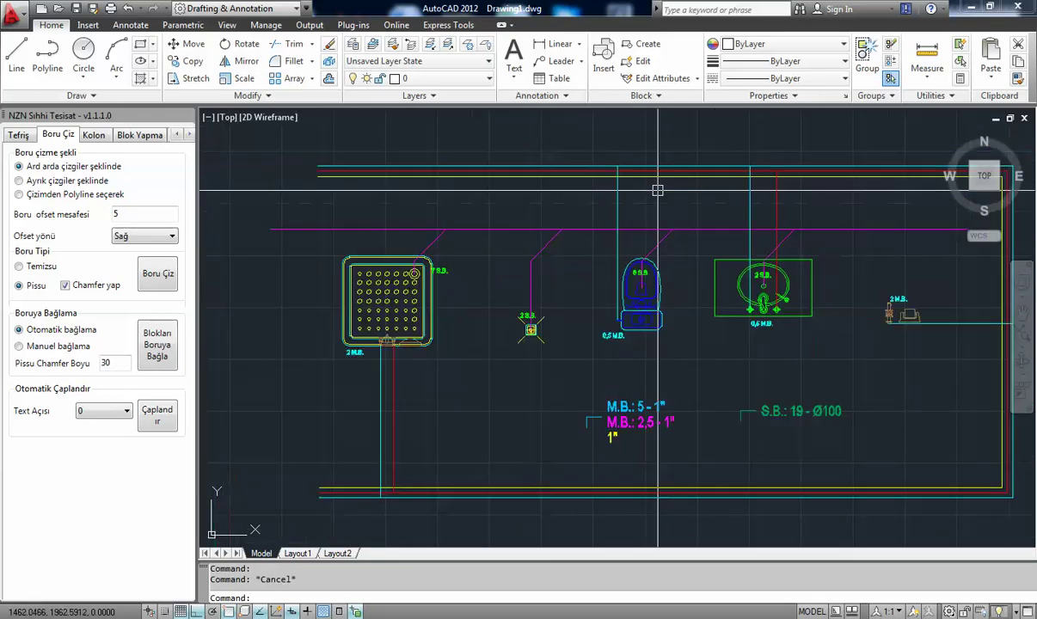
scroll(597, 258, "up", 2)
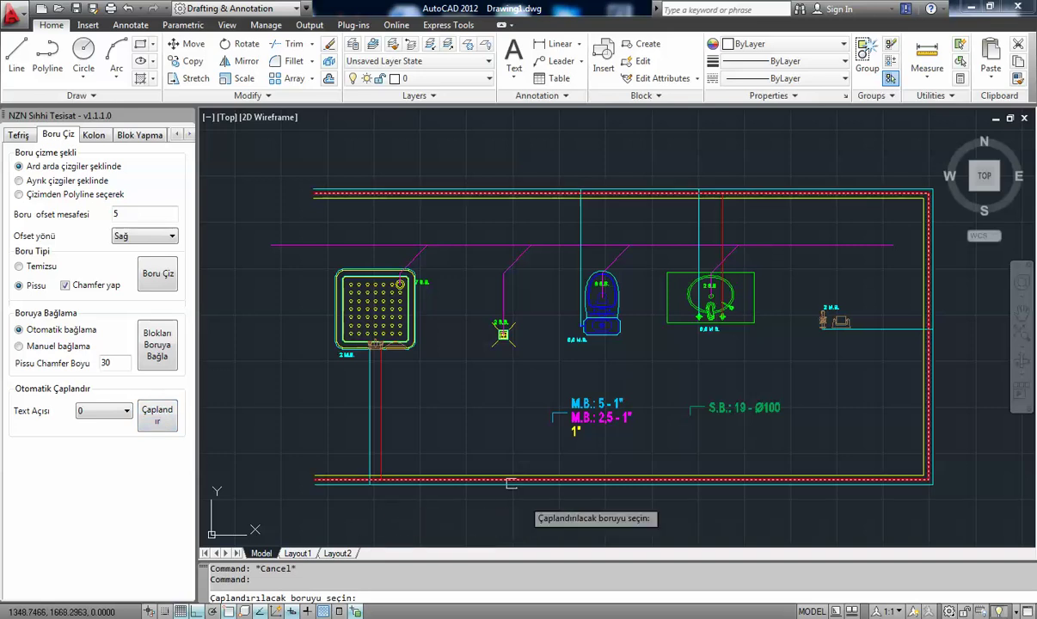
Step: Pick a pipe for diameter labelling, then erase the two stray load-total labels near the centre
left_click(416, 490)
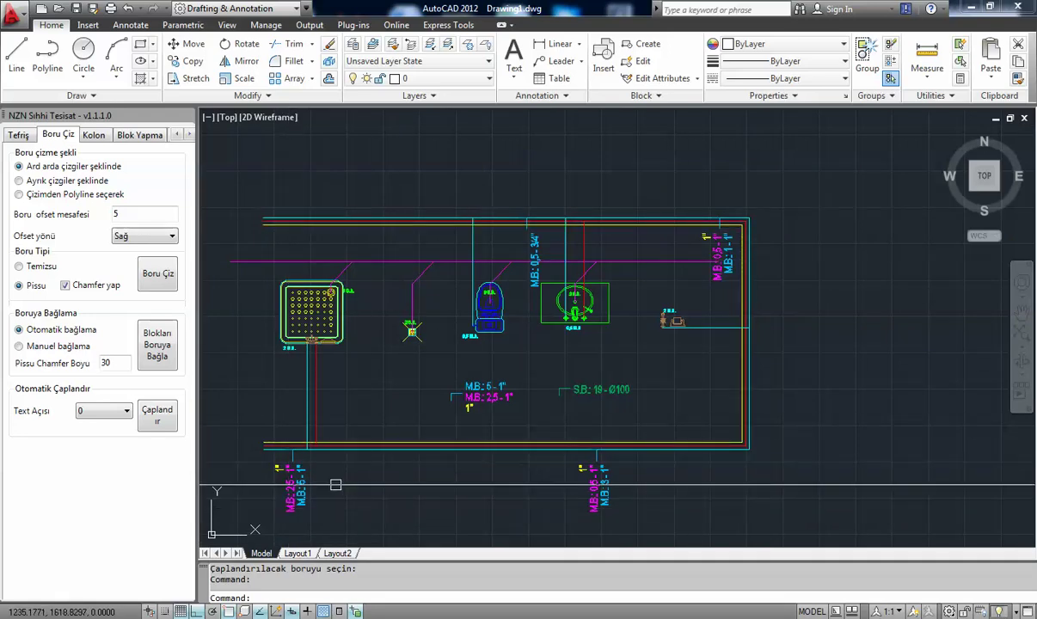
scroll(489, 412, "up", 2)
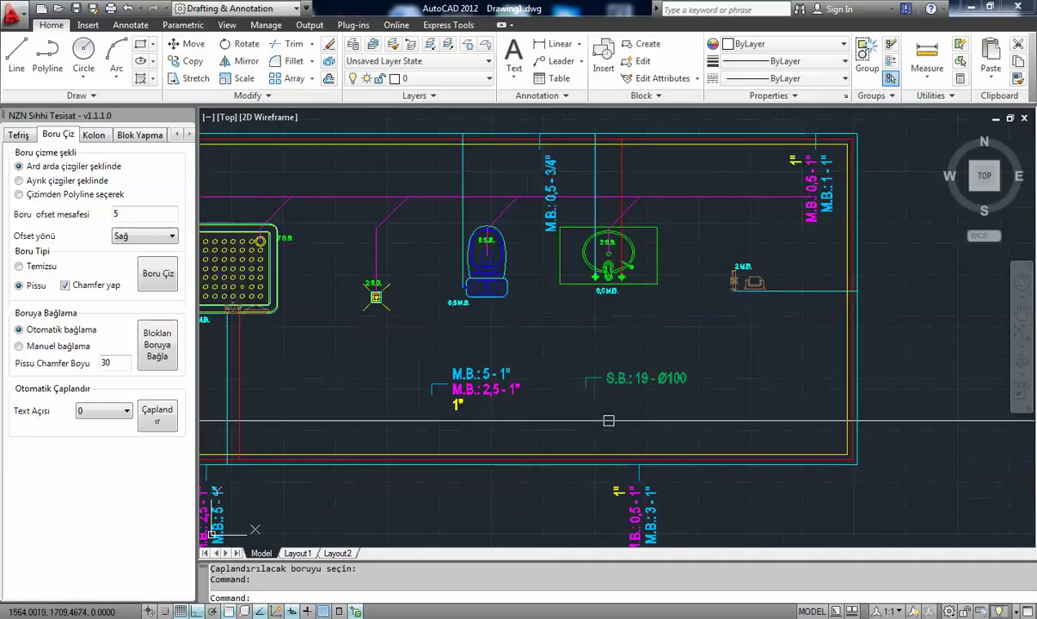
left_click(606, 379)
scroll(701, 340, "down", 2)
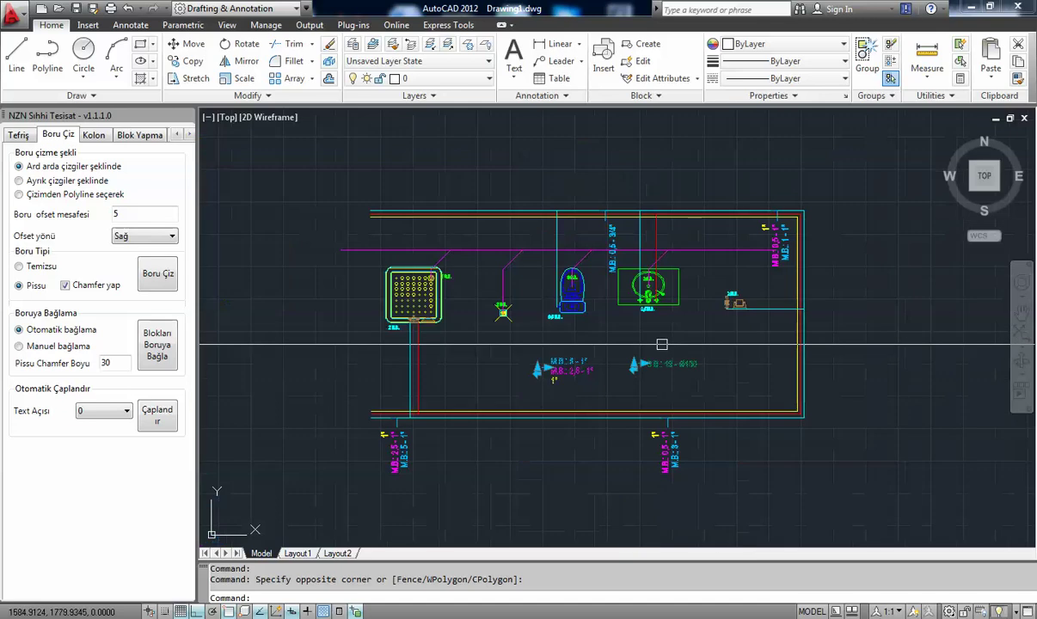
left_click(641, 299)
type("e")
key("Return")
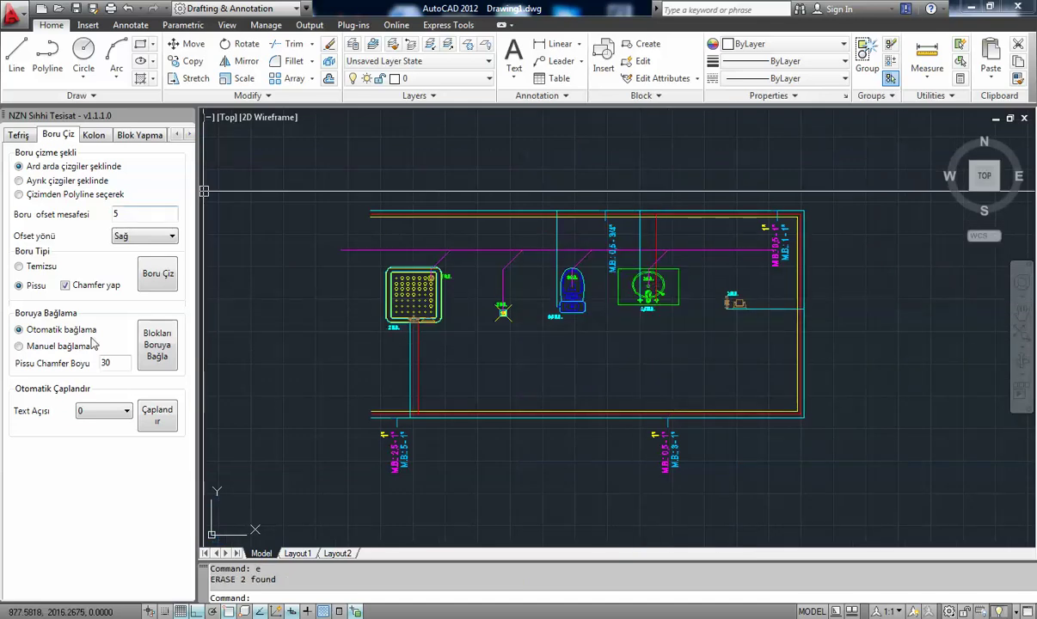
Step: Rerun Blokları Boruya Bağla on the drain and clean-water pipes, cancelling the first attempt
left_click(157, 344)
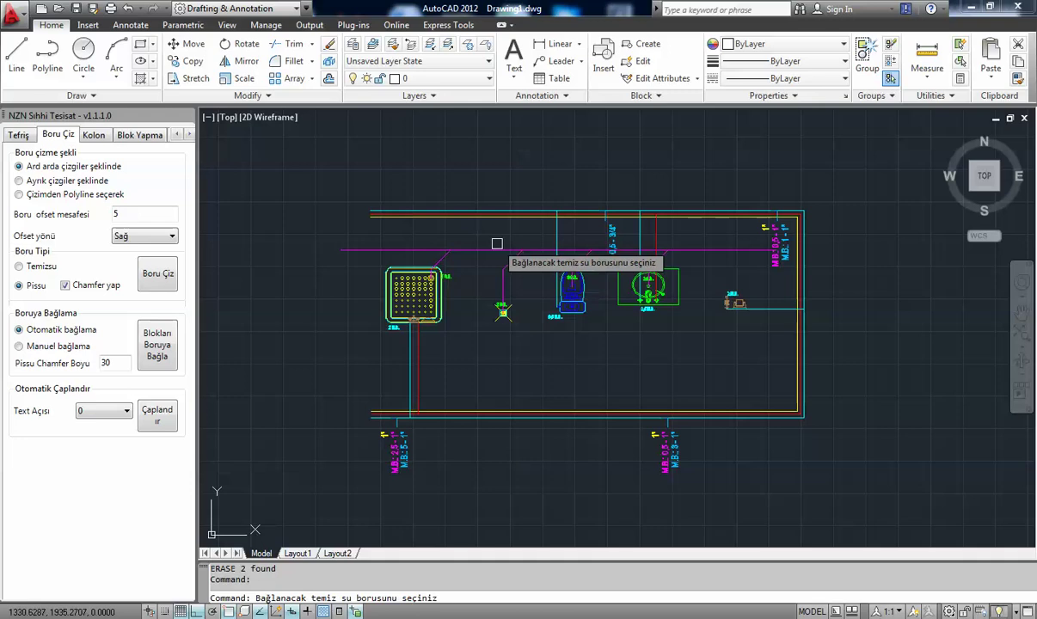
scroll(497, 248, "up", 3)
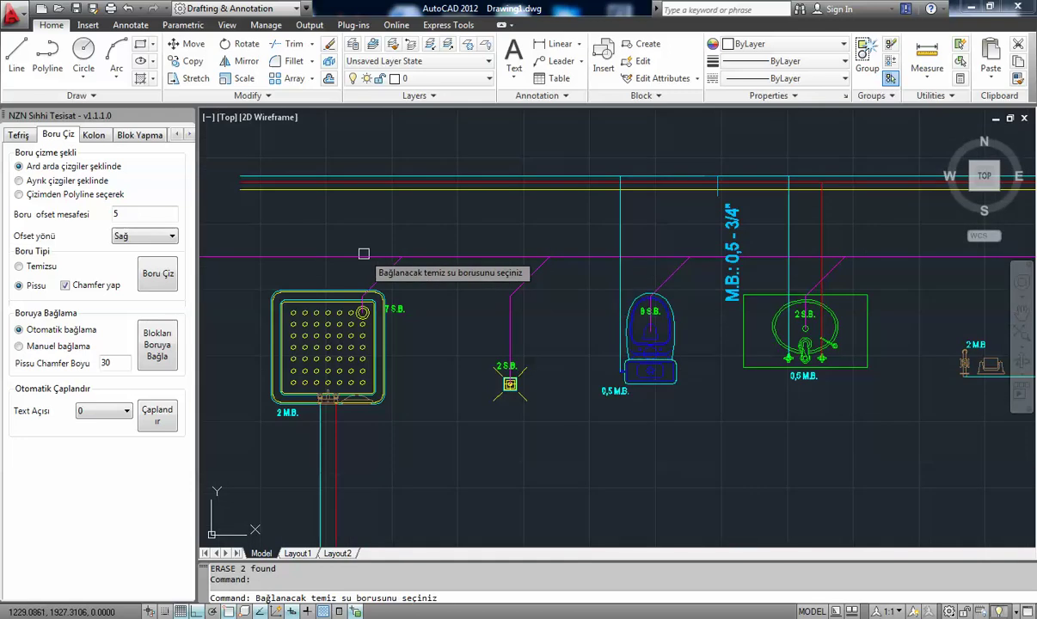
left_click(318, 286)
left_click(157, 344)
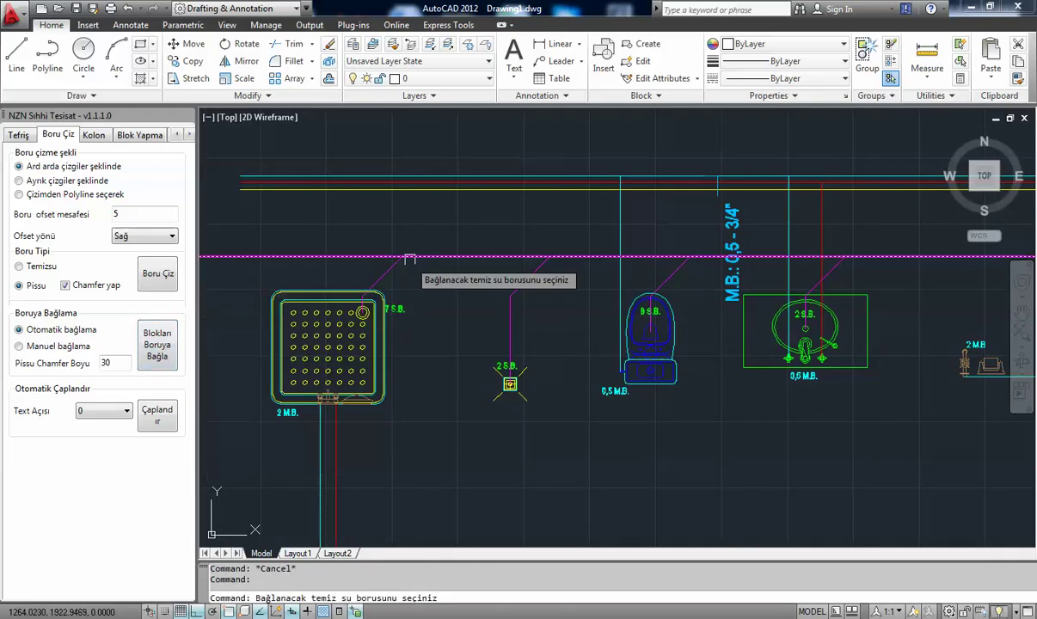
left_click(414, 256)
key("Escape")
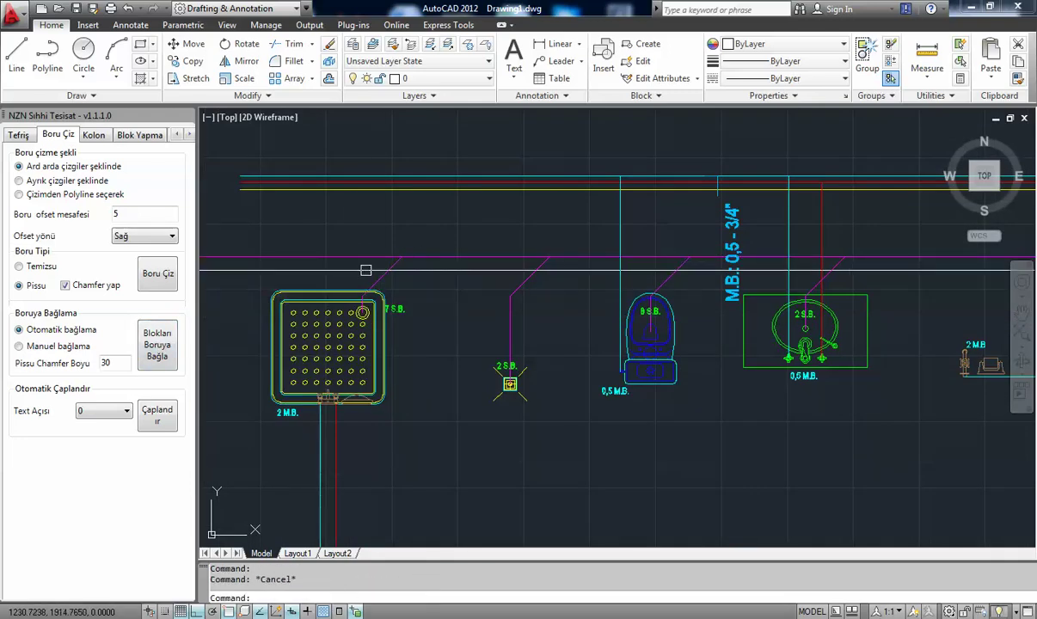
left_click(158, 348)
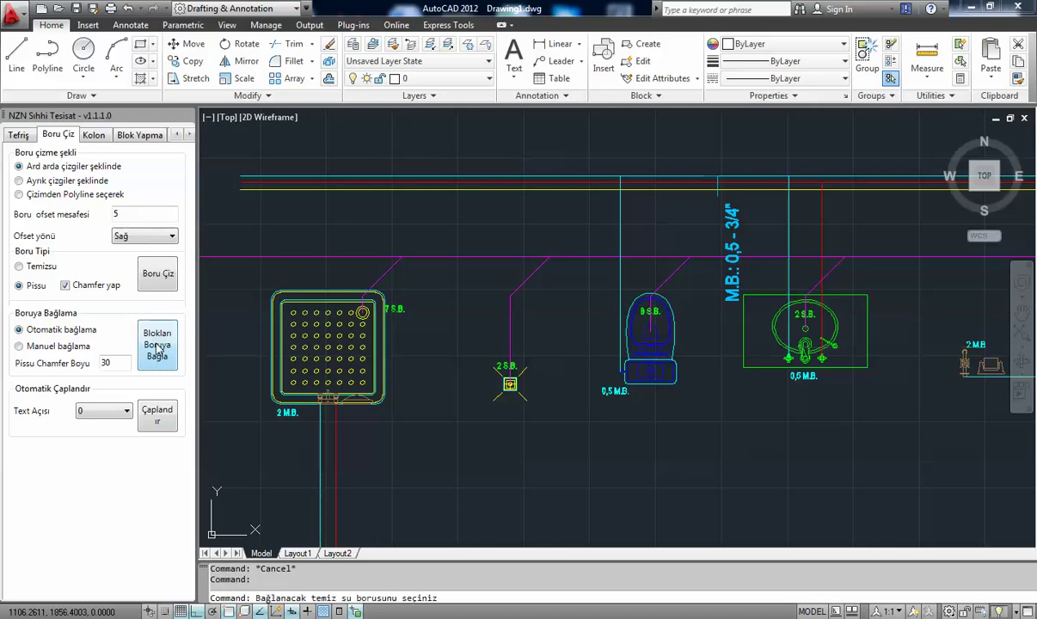
Step: Label the drain pipe's risers with Çaplandır, giving tags like S.B.: 7 - Ø100
left_click(157, 415)
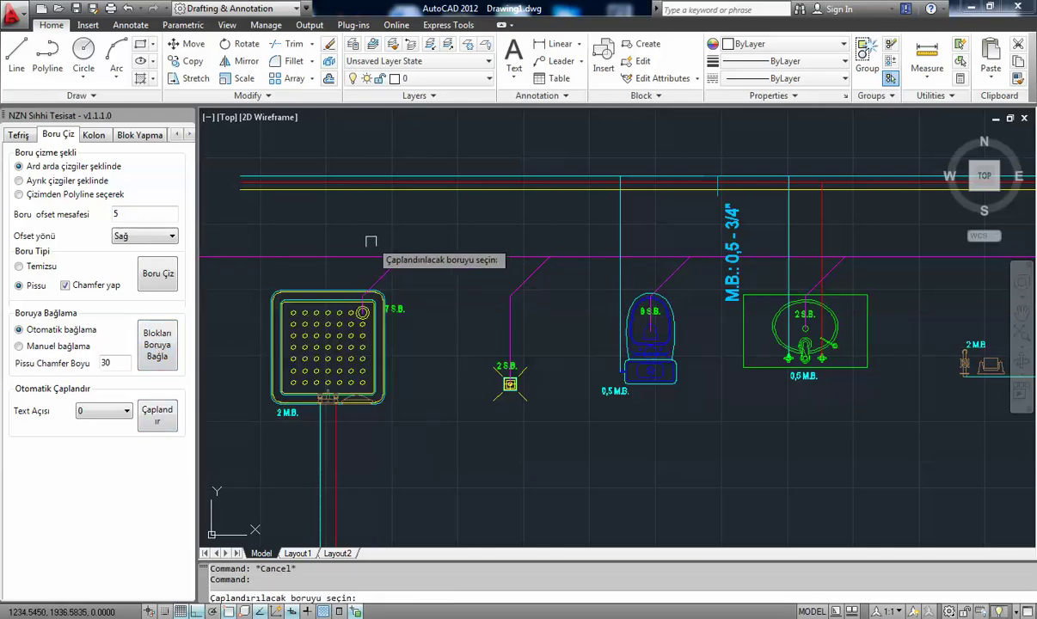
left_click(364, 256)
scroll(375, 268, "down", 5)
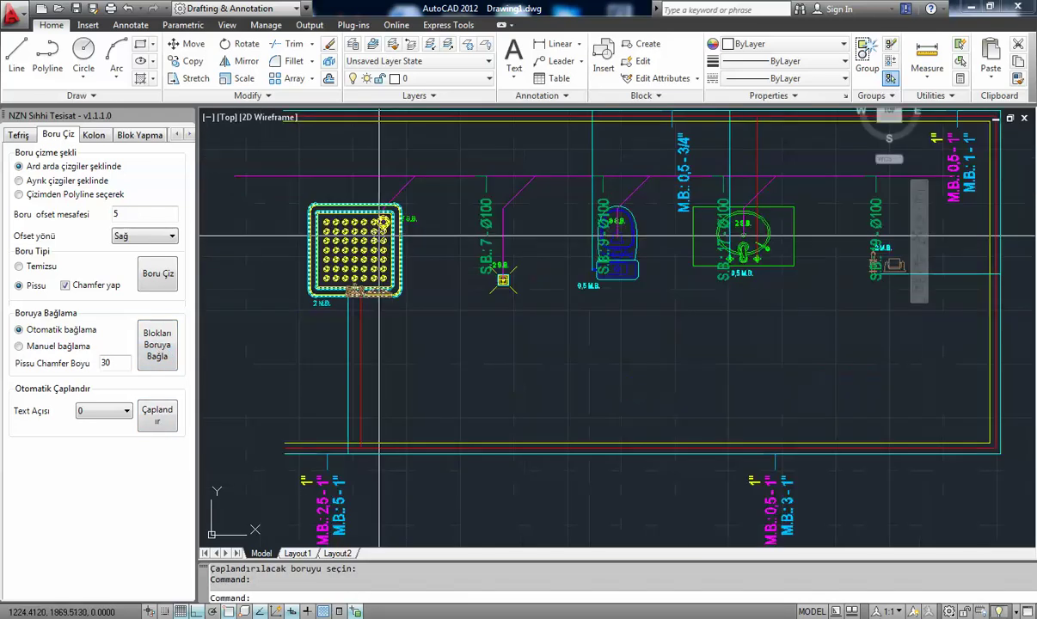
Step: Shift the S.B.: 19 - Ø100 label further left with MOVE
scroll(666, 302, "up", 5)
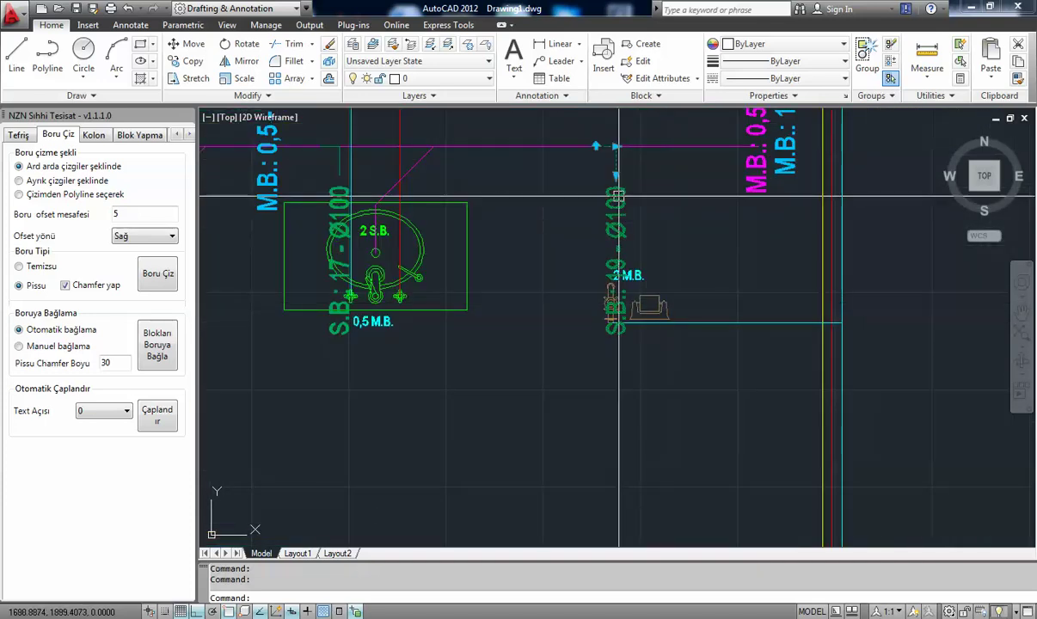
left_click(619, 148)
left_click(616, 146)
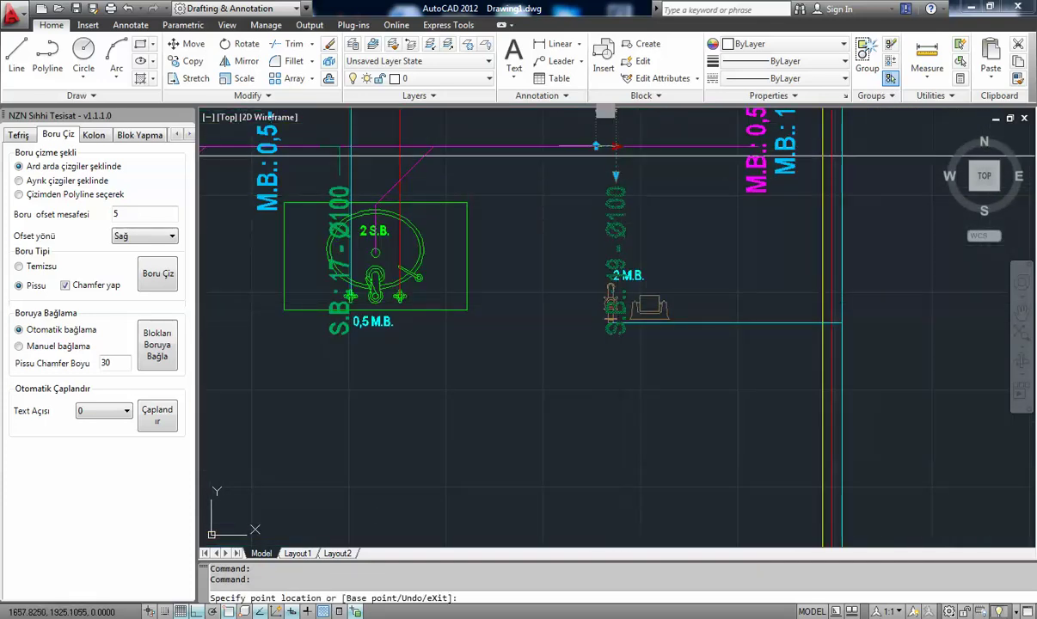
key("Escape")
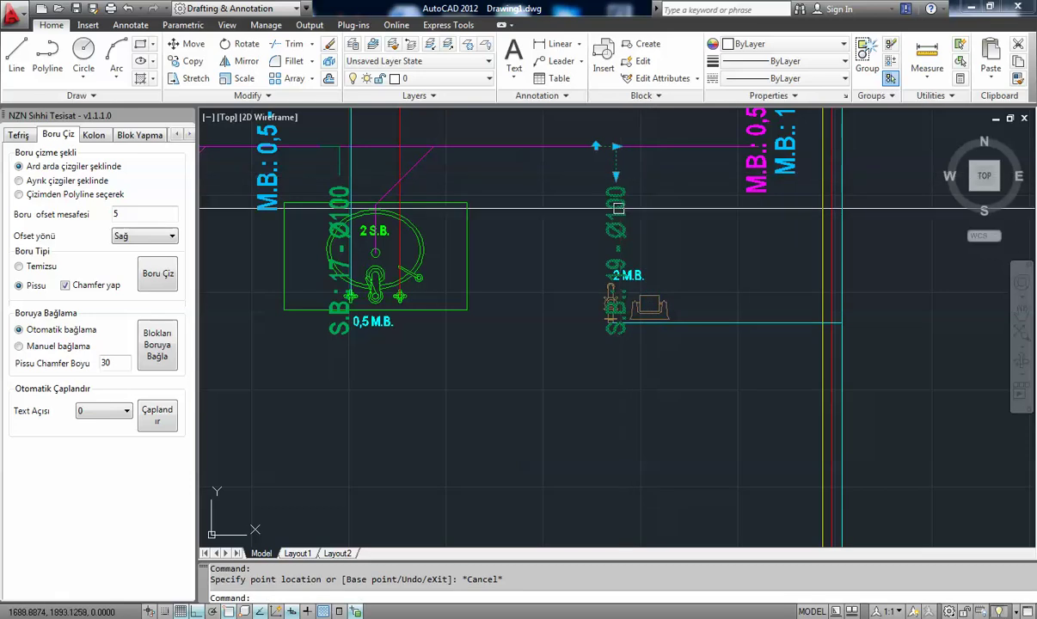
type("m")
key("Return")
left_click(653, 364)
left_click(602, 364)
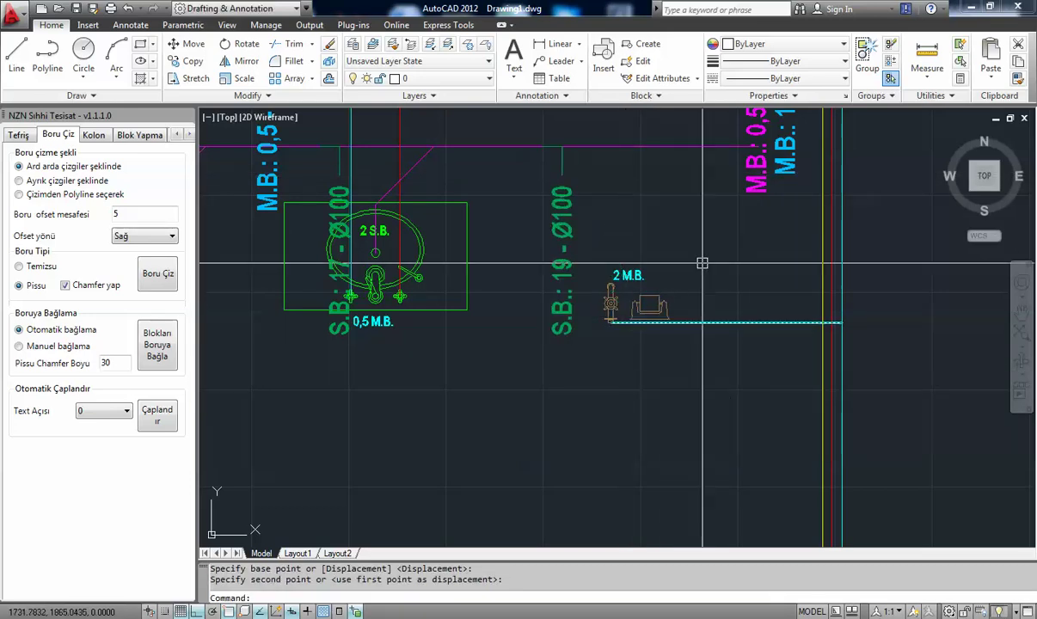
scroll(702, 263, "down", 3)
scroll(536, 207, "up", 3)
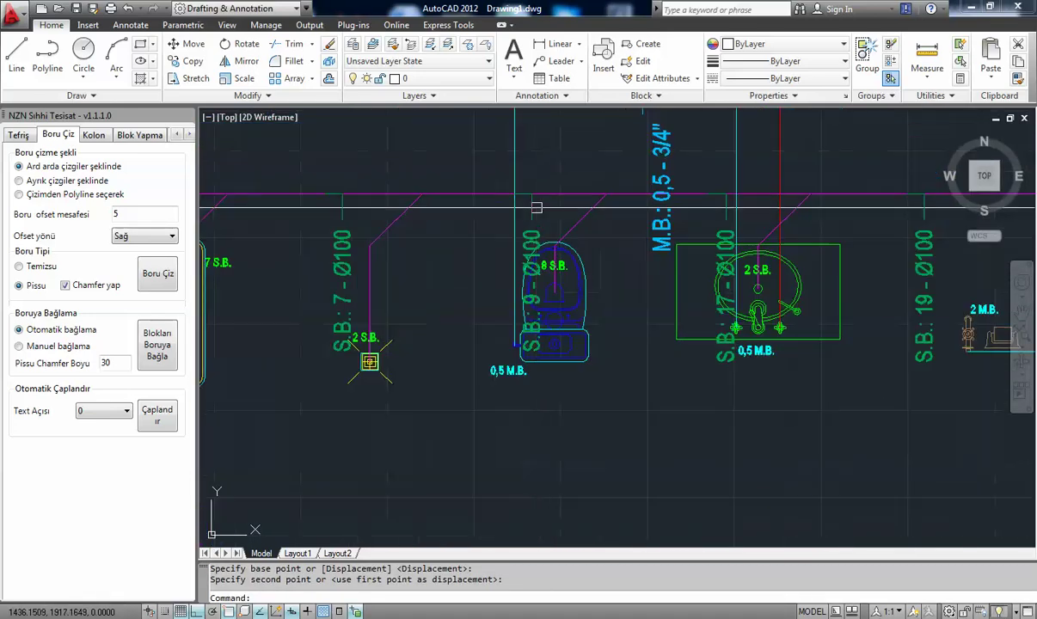
Step: Try placing the S.B.: 9 - Ø100 label below the toilet, then undo it
left_click(534, 207)
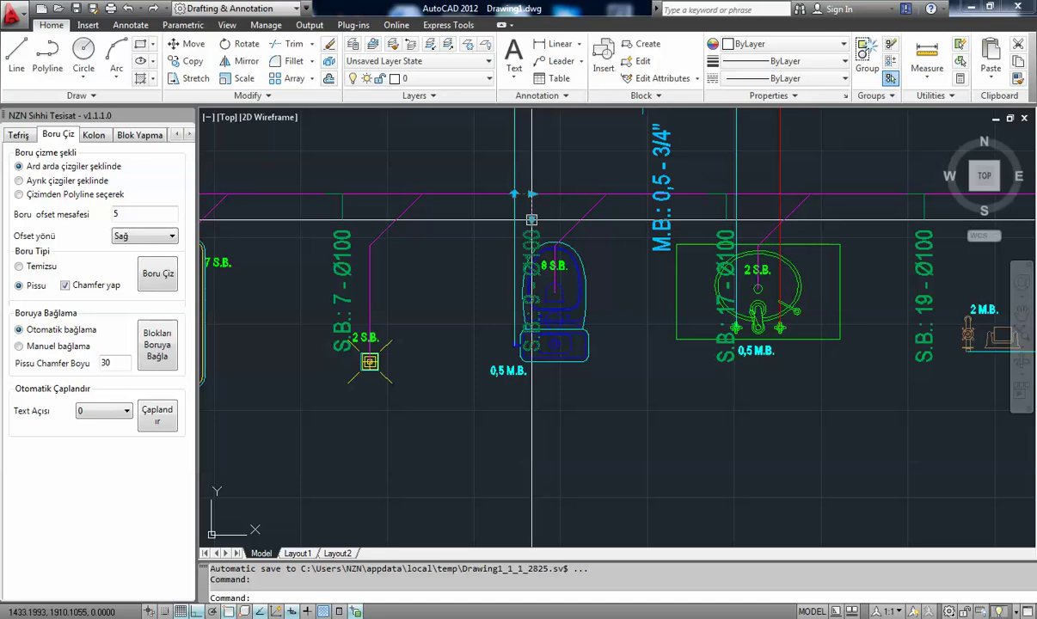
left_click(534, 206)
left_click(535, 394)
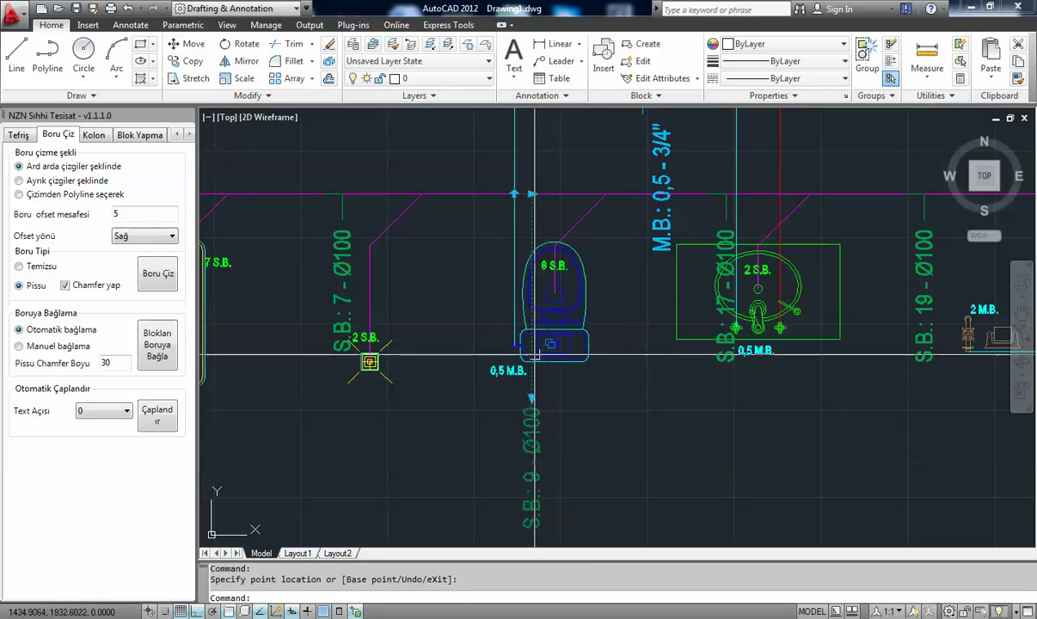
key("ctrl+z")
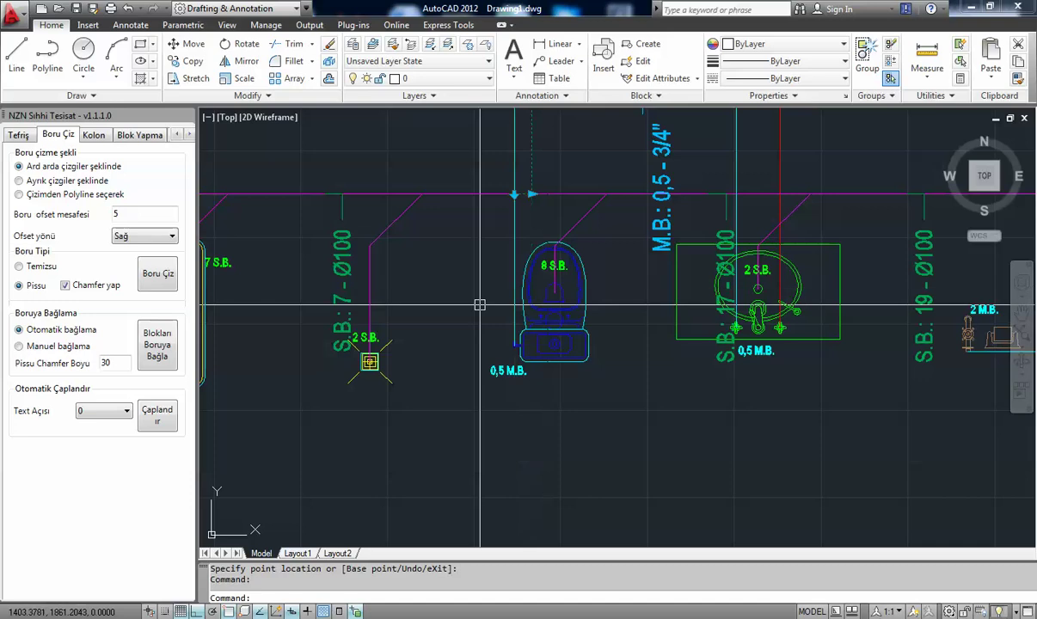
scroll(512, 176, "down", 5)
scroll(521, 178, "up", 4)
scroll(521, 178, "up", 3)
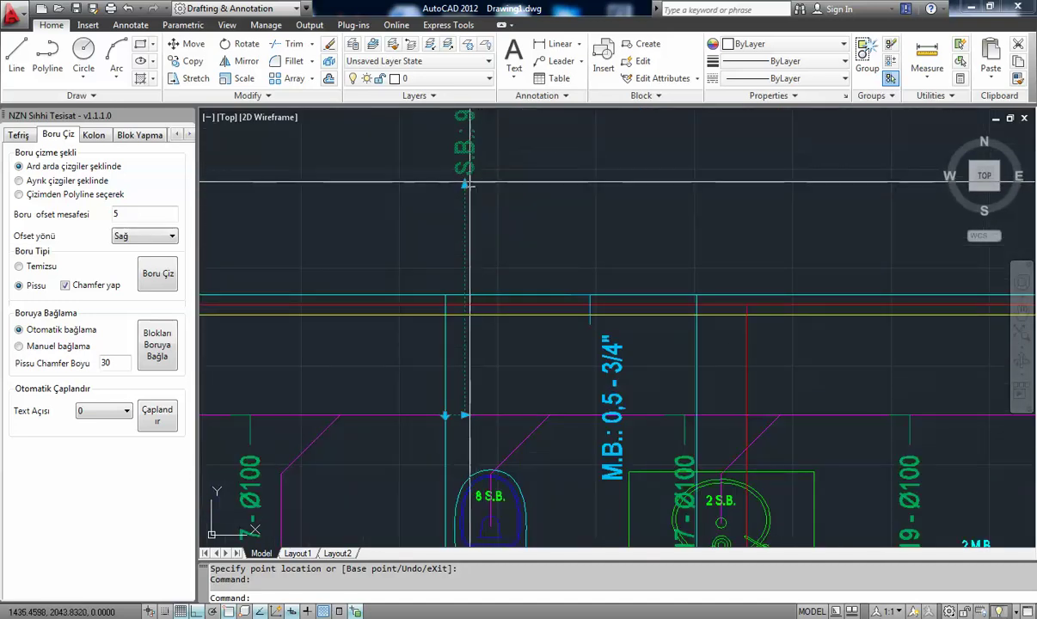
Step: Settle the S.B.: 9 - Ø100 label above the drain line, clearing leftover commands
key("Return")
scroll(488, 353, "down", 1)
key("Escape")
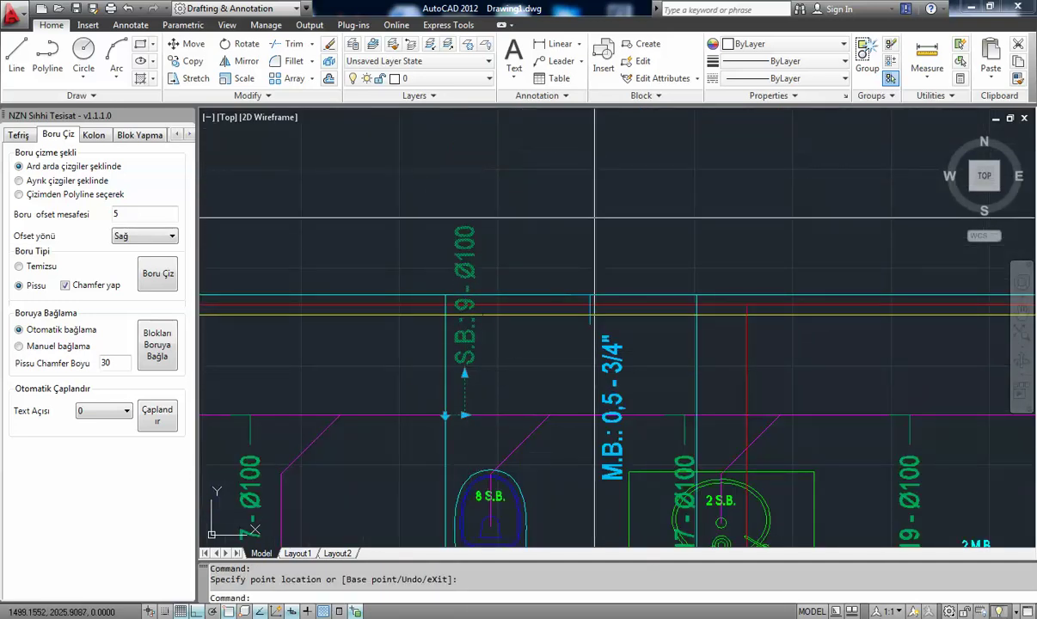
scroll(481, 344, "down", 4)
key("Escape")
scroll(490, 344, "up", 5)
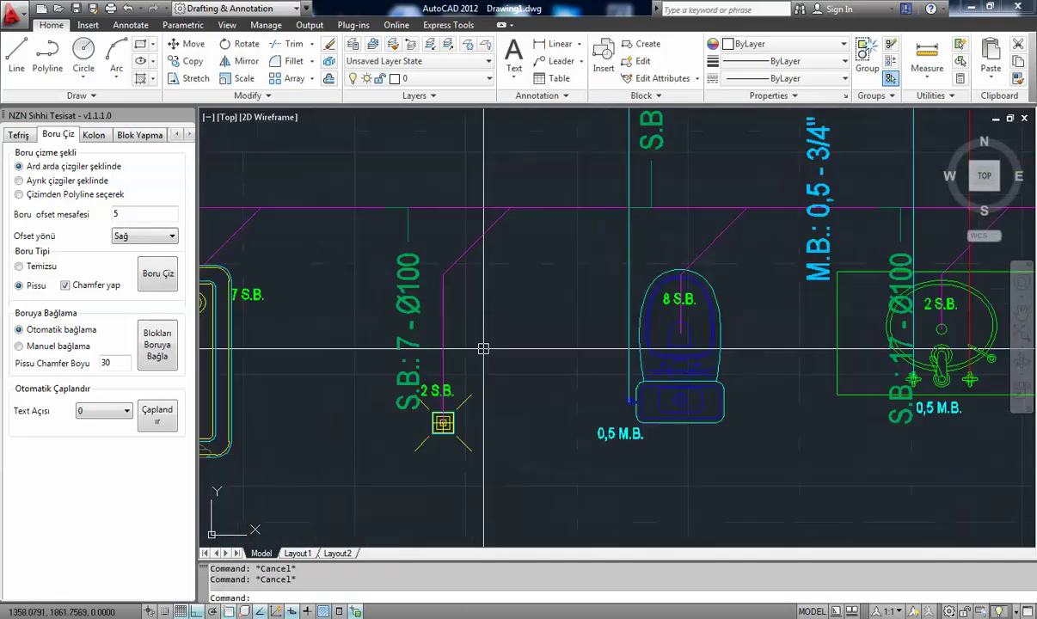
scroll(443, 348, "down", 2)
scroll(839, 355, "down", 3)
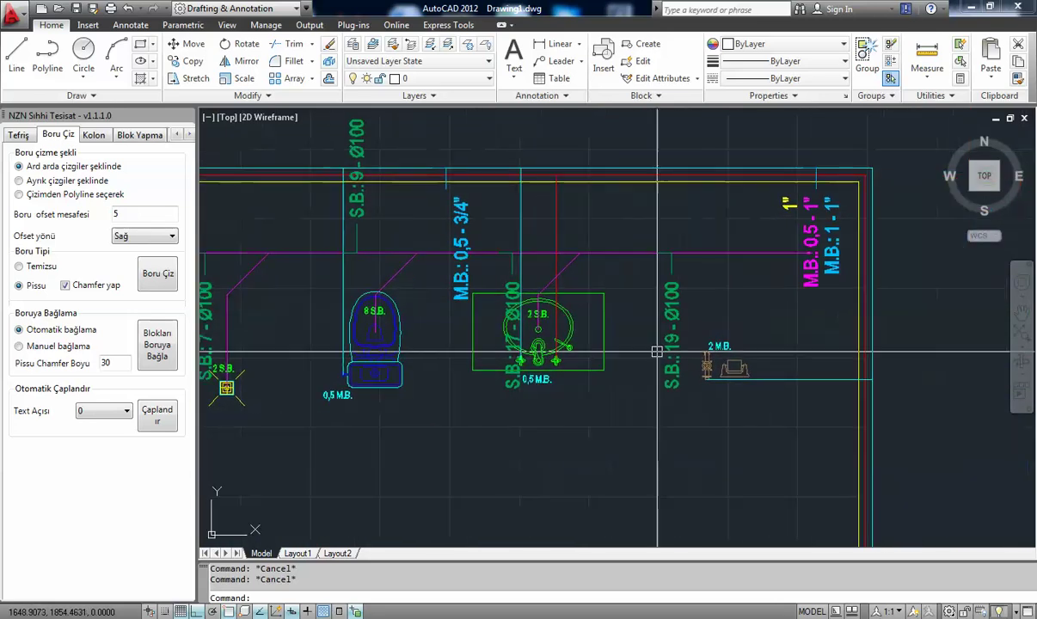
Step: Pan and zoom so all five fixtures and their S.B. and M.B. labels are visible
middle_click_drag(536, 320, 601, 269)
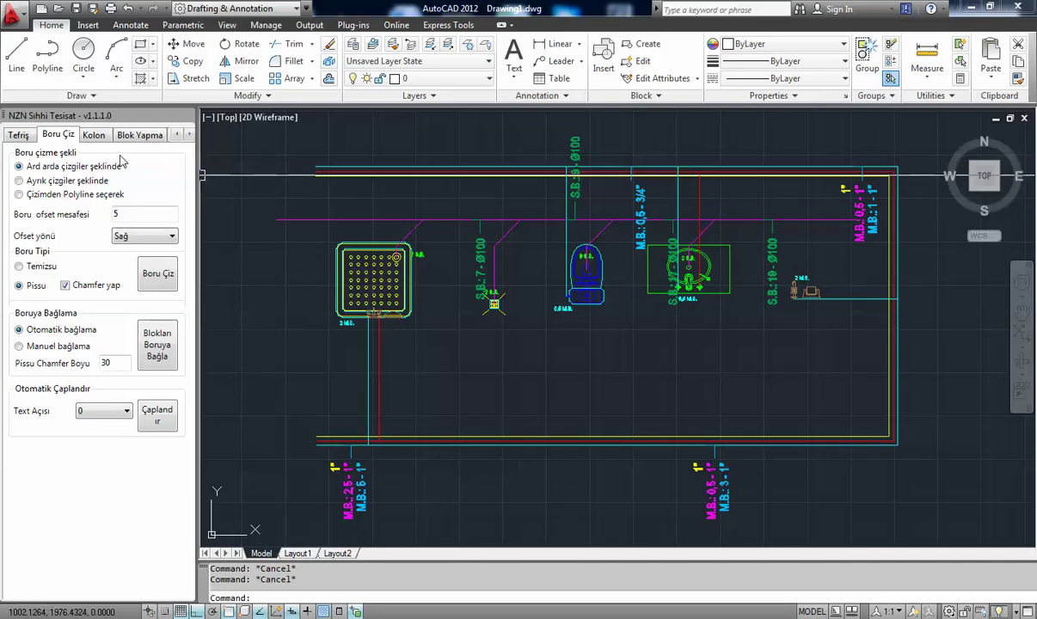
scroll(461, 268, "down", 3)
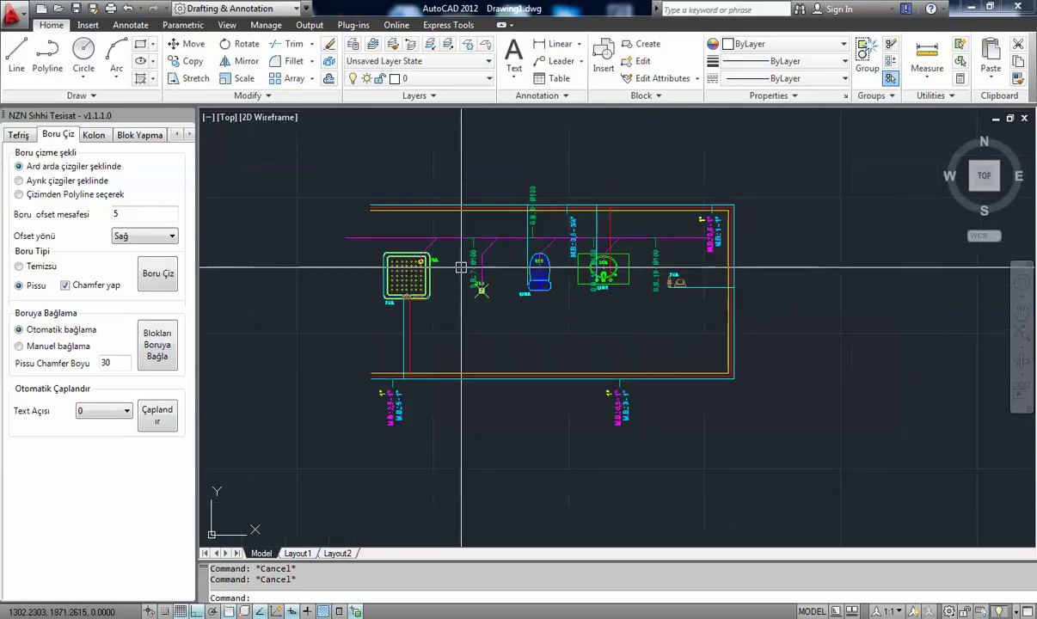
scroll(461, 267, "up", 2)
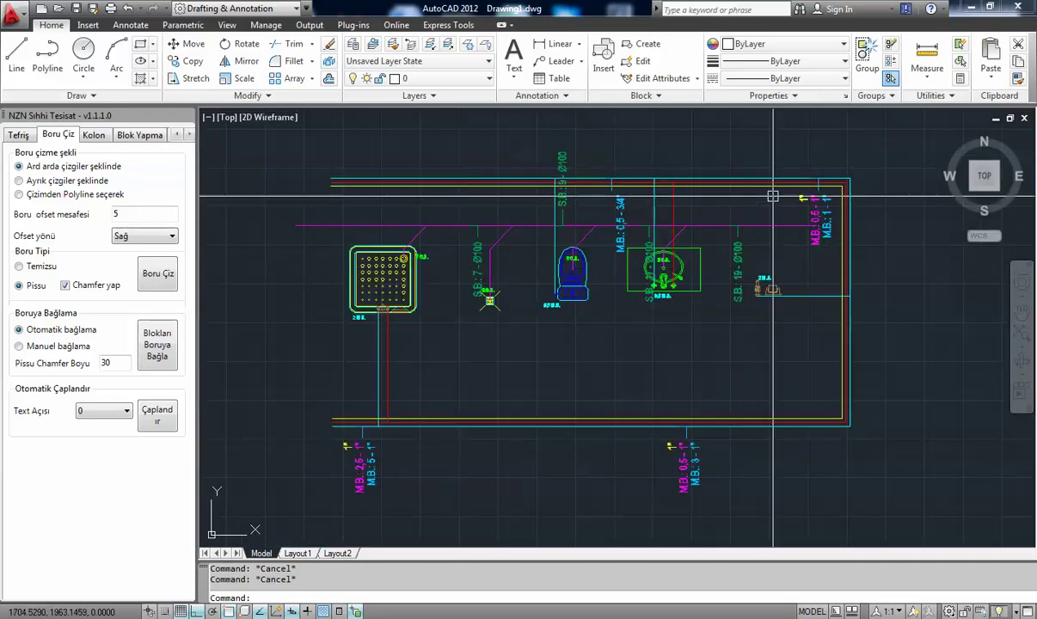